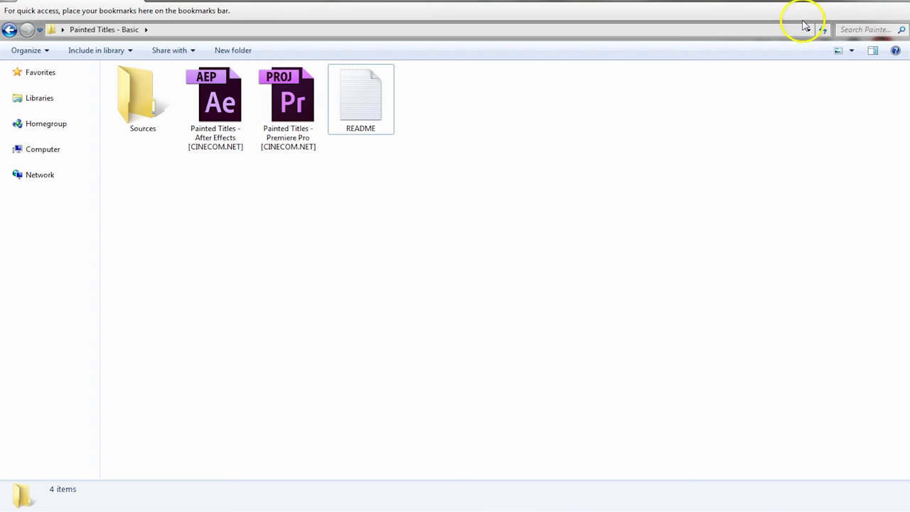
Select and deselect the After Effects and Premiere Pro project files in the Painted Titles folder
drag(422, 230, 220, 195)
click(252, 239)
click(220, 106)
click(288, 100)
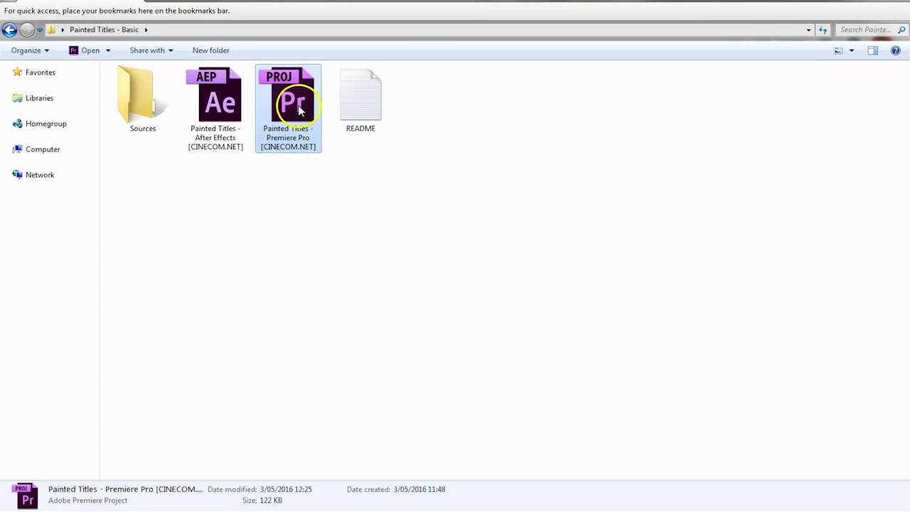
click(354, 216)
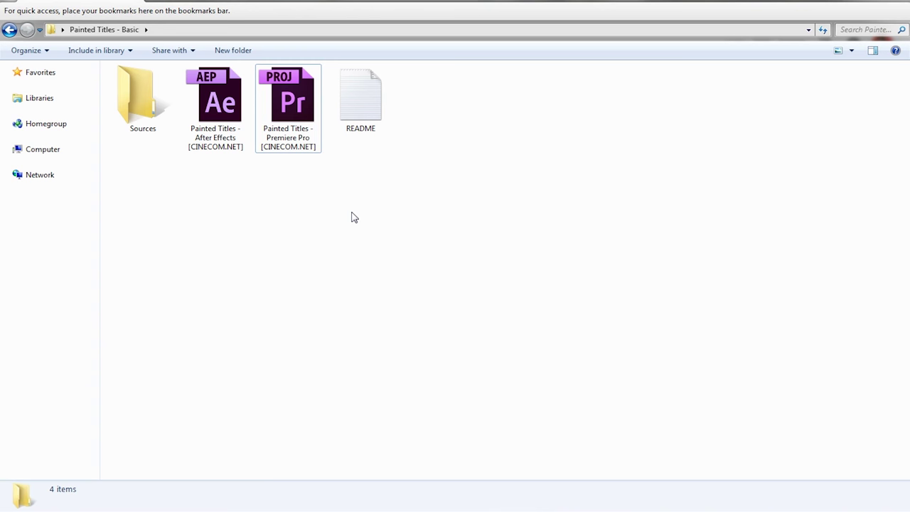
Go to typekit.com in Chrome, search 'Balloon' and open the Balloon URW family page
click(108, 508)
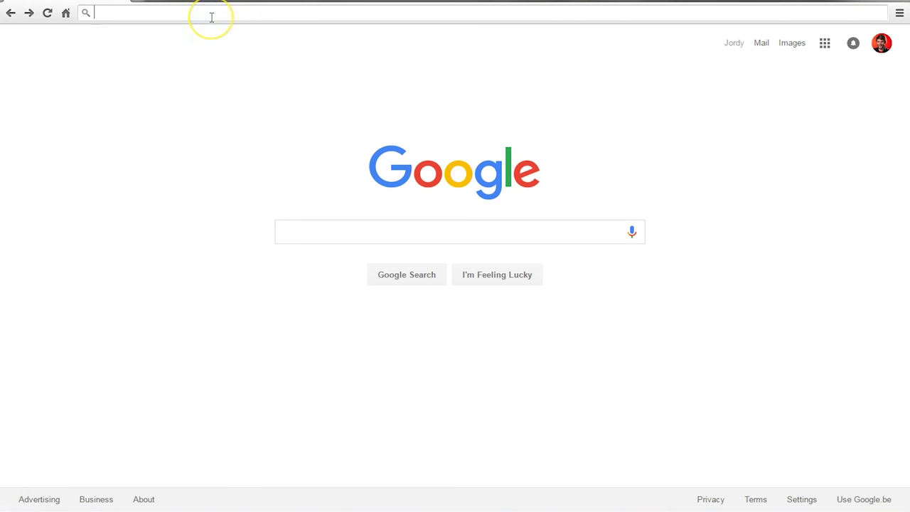
text(typekit.com)
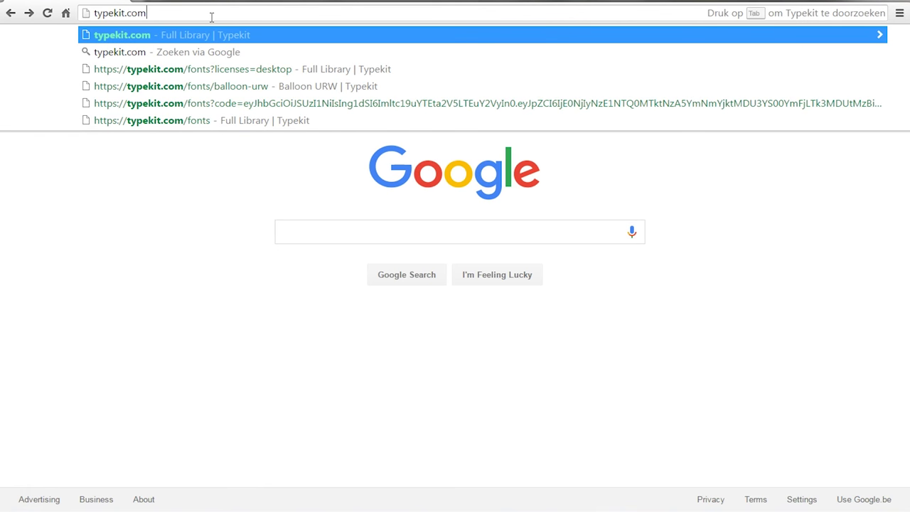
key(Return)
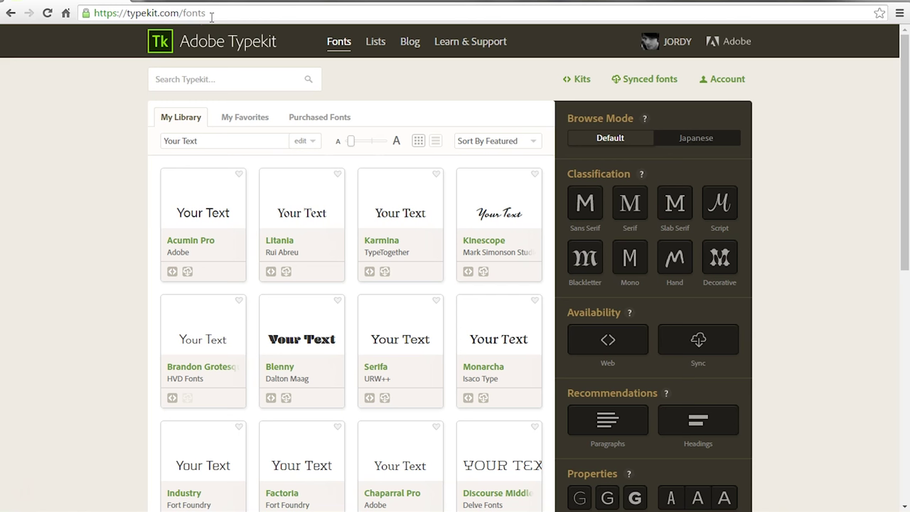
click(262, 74)
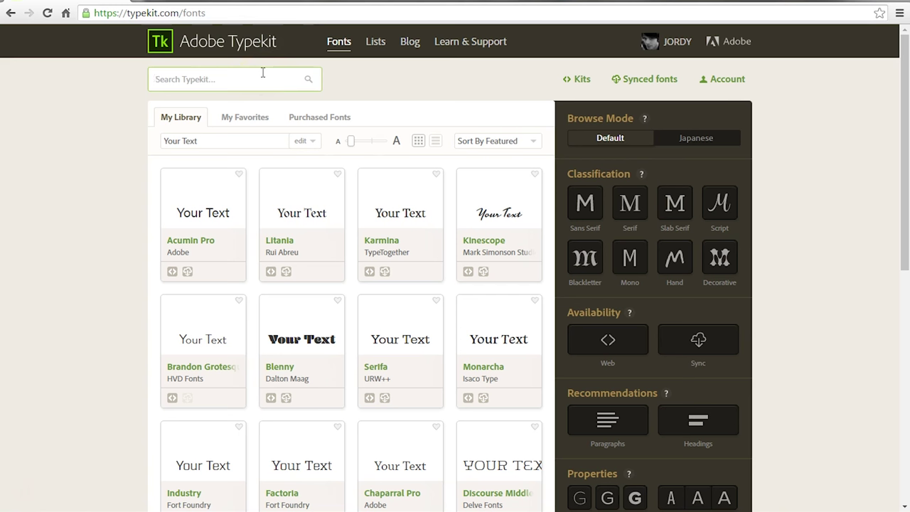
text(Balloon)
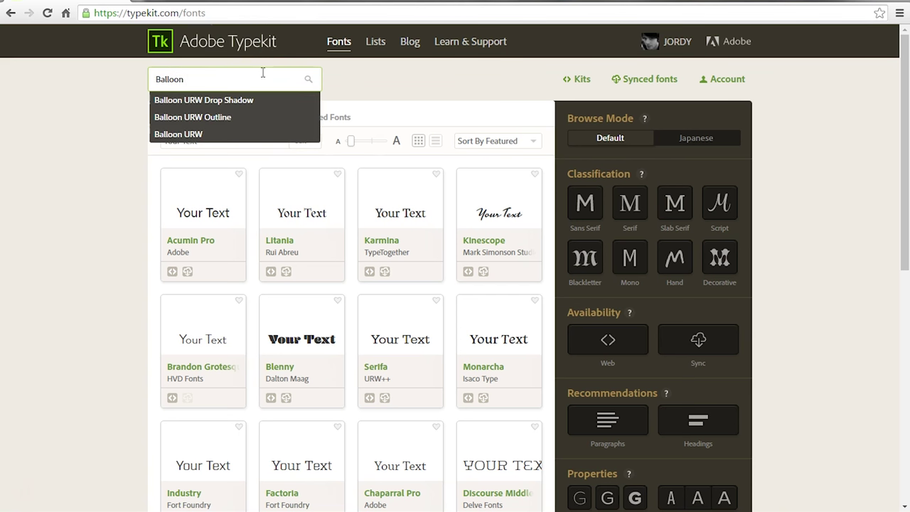
click(211, 135)
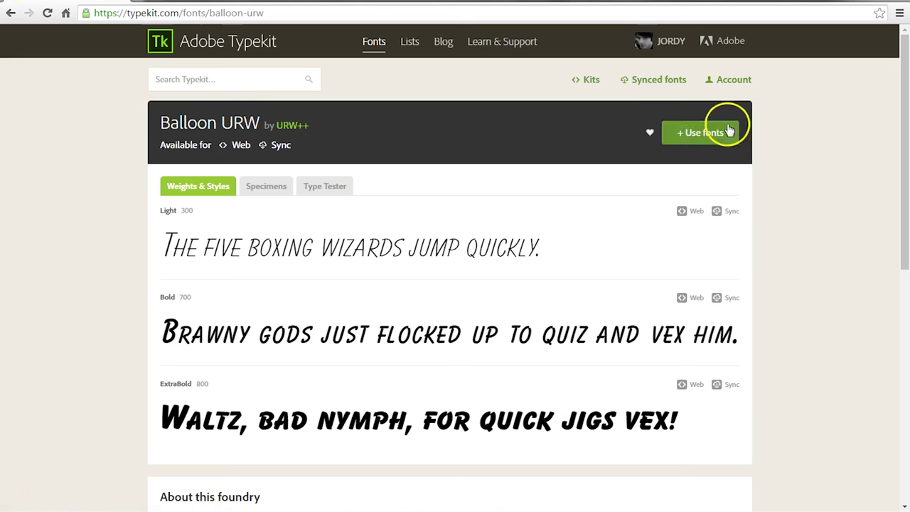
Sync Balloon URW Light, Bold and ExtraBold through Use fonts, then return to the Painted Titles folder
click(727, 130)
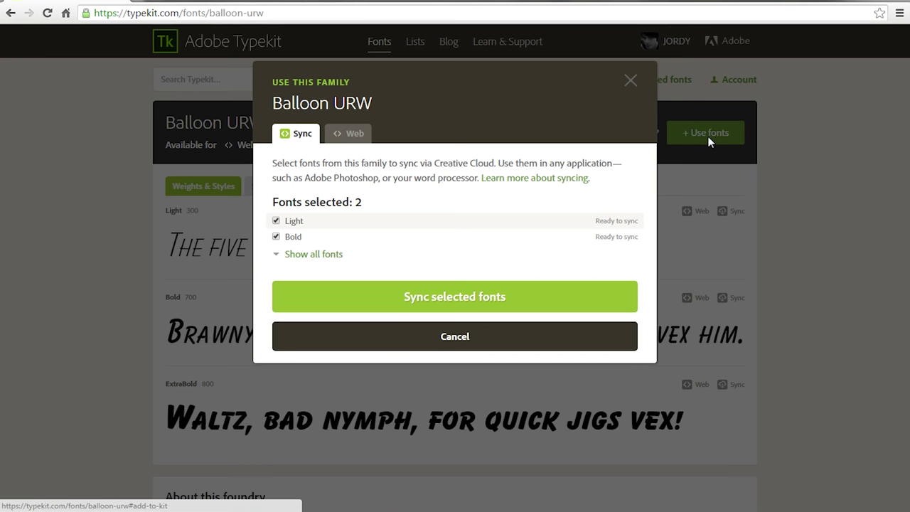
click(324, 252)
click(275, 253)
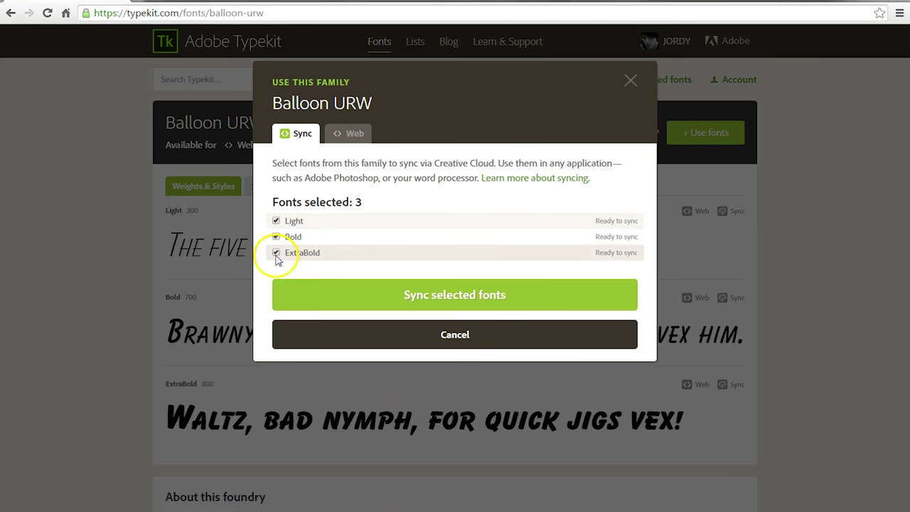
click(491, 290)
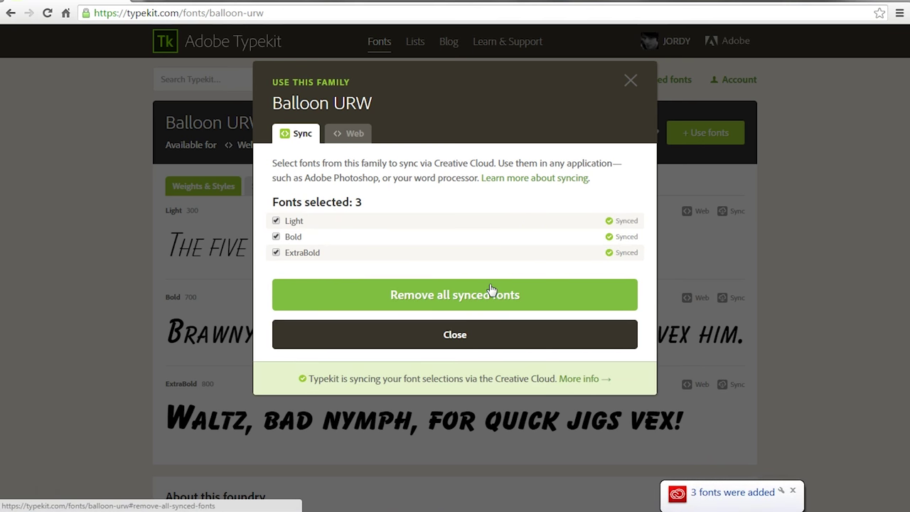
click(630, 375)
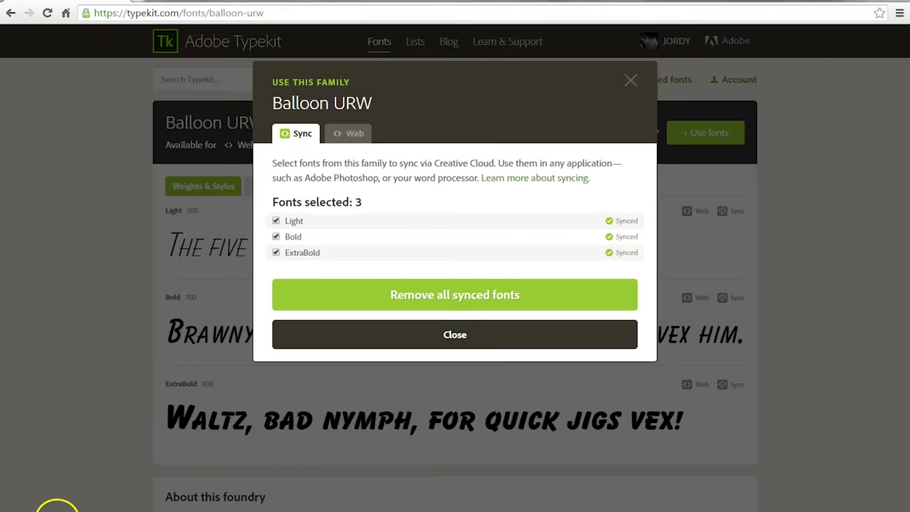
click(57, 508)
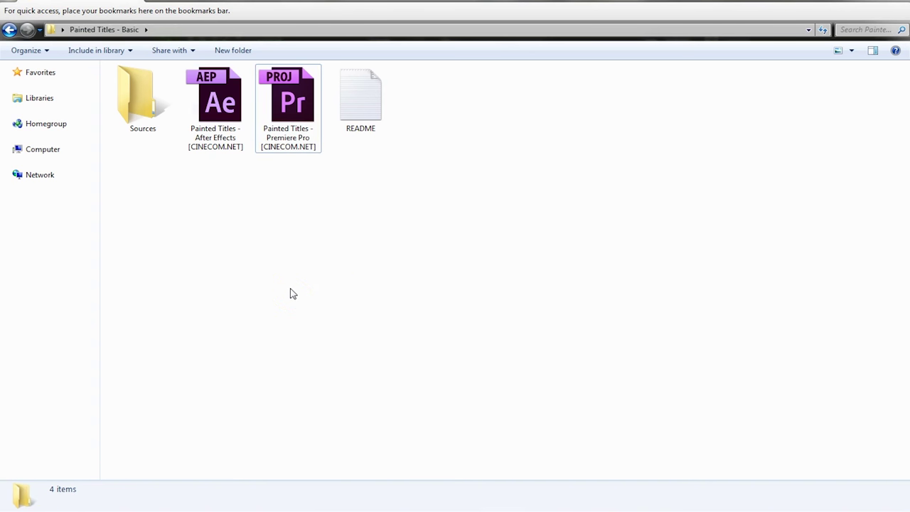
Drag the Painted Titles Premiere Pro project file into the Project panel and import the entire project
click(191, 463)
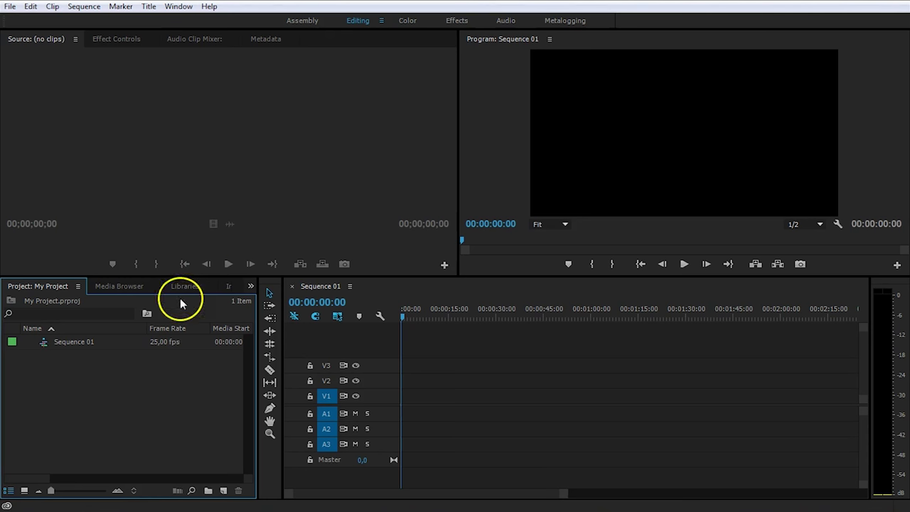
click(121, 424)
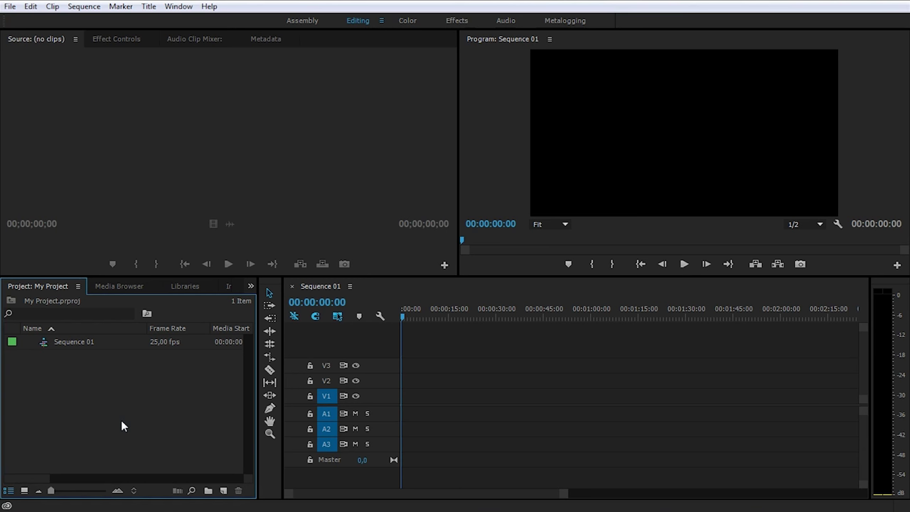
click(81, 487)
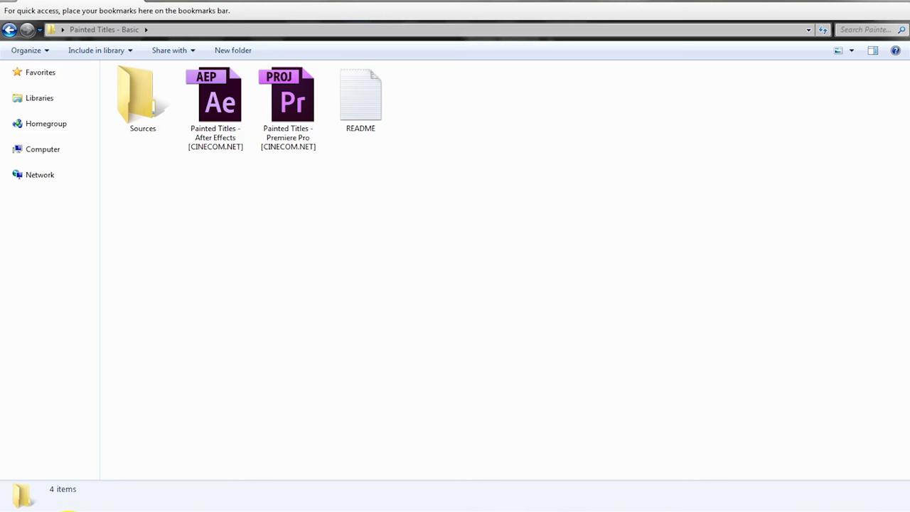
click(386, 45)
click(436, 6)
double_click(436, 5)
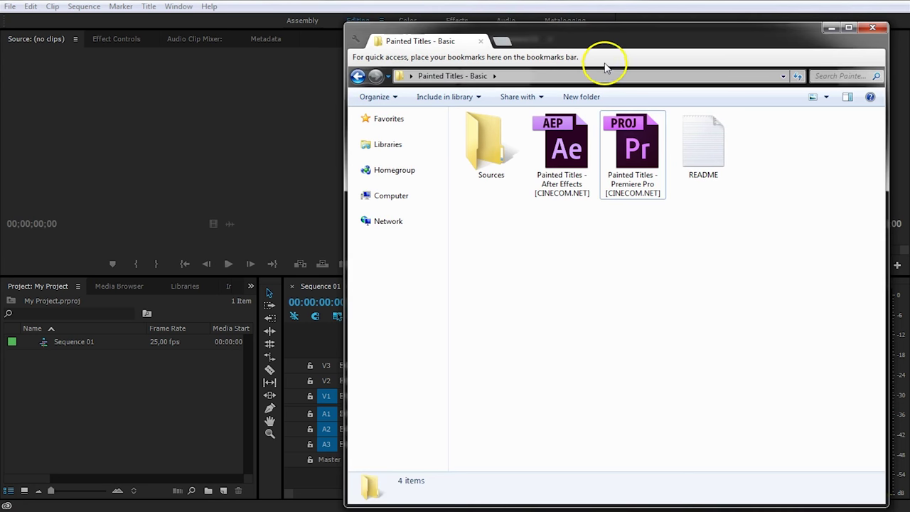
drag(636, 146, 116, 398)
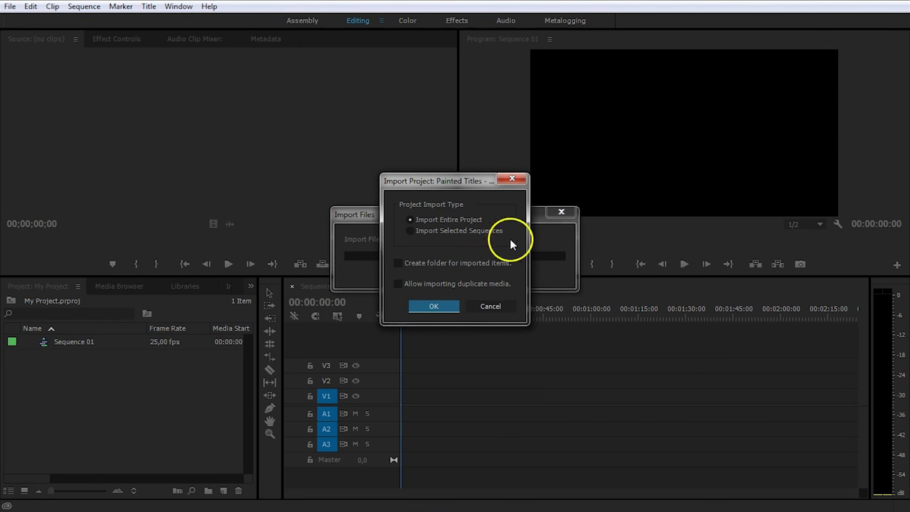
click(430, 307)
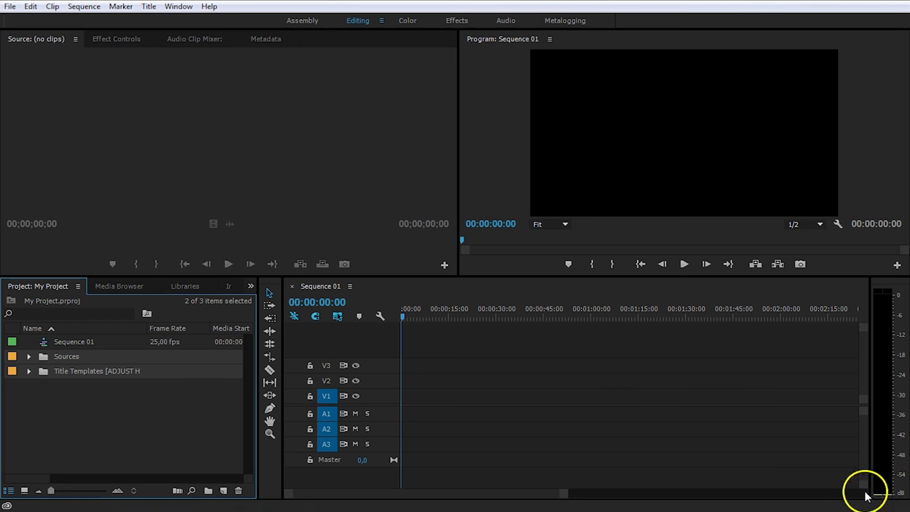
Widen the Project panel's Name column and expand the Title Templates bin
click(107, 412)
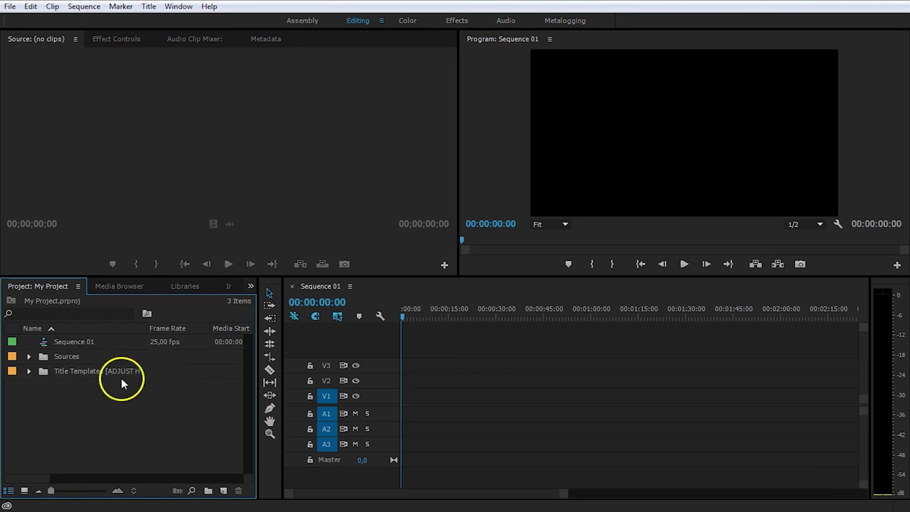
drag(147, 328, 184, 328)
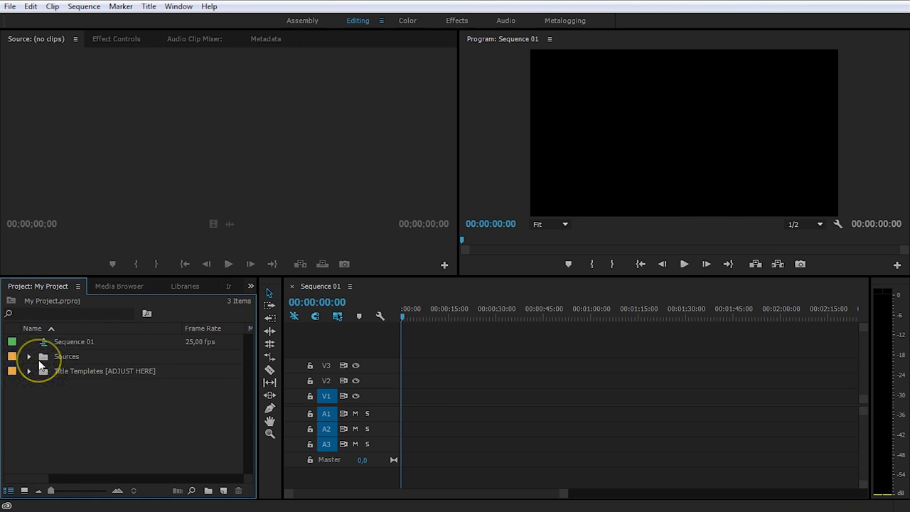
drag(43, 357, 44, 374)
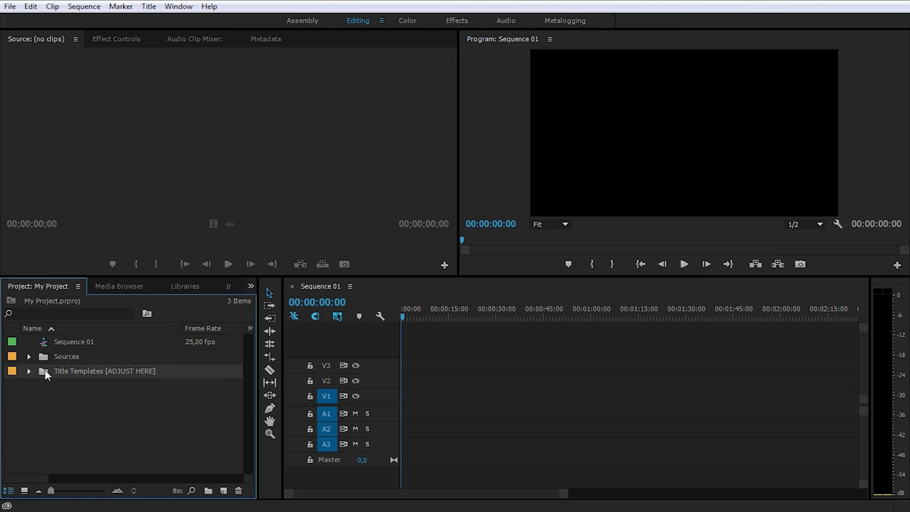
click(29, 372)
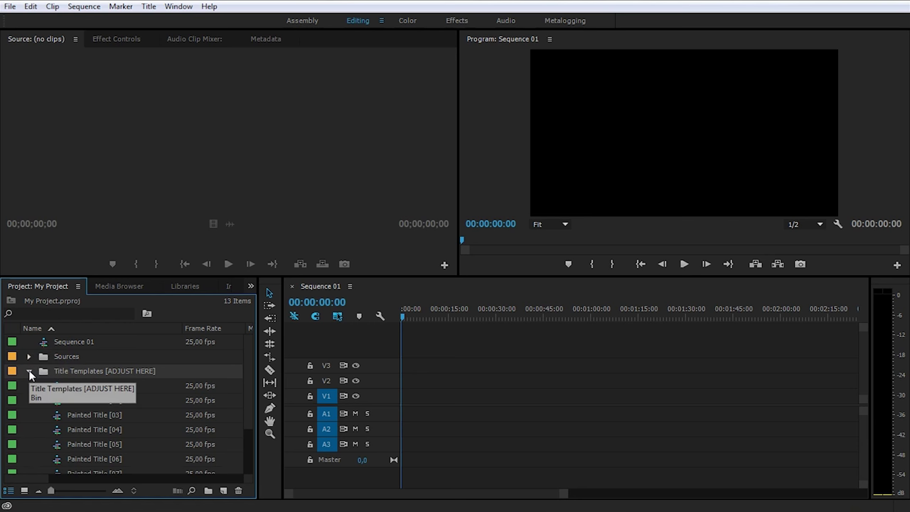
mouse_move(246, 379)
mouse_down()
mouse_move(246, 416)
mouse_move(249, 384)
mouse_move(246, 398)
mouse_up()
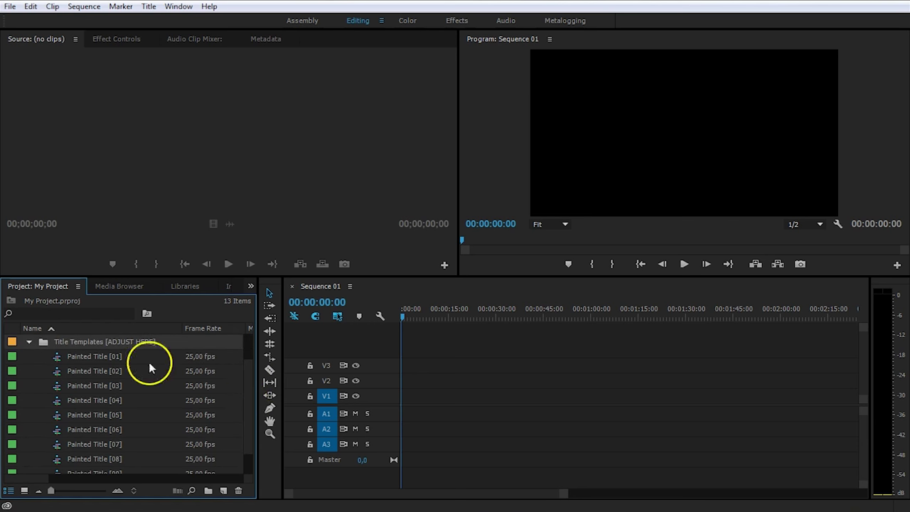
Open the Painted Title [01] sequence and scrub through its Awesome Text title
double_click(58, 356)
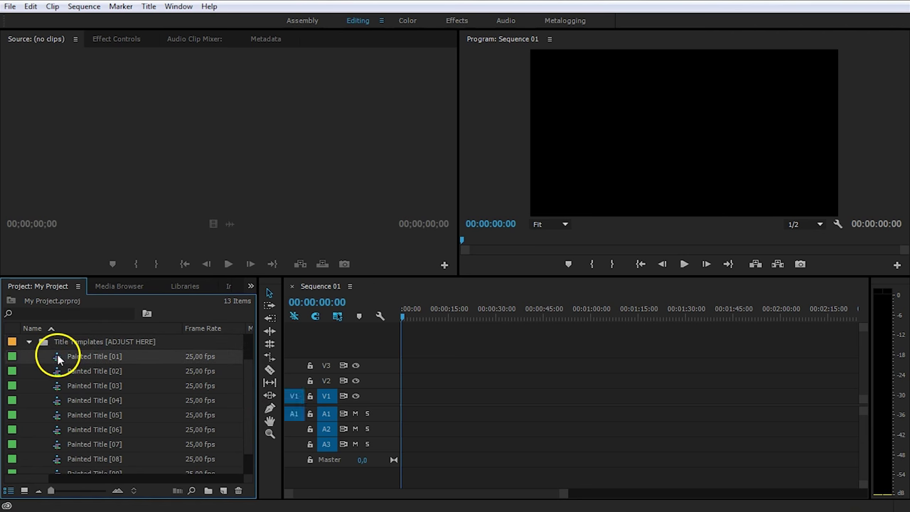
drag(406, 315, 630, 323)
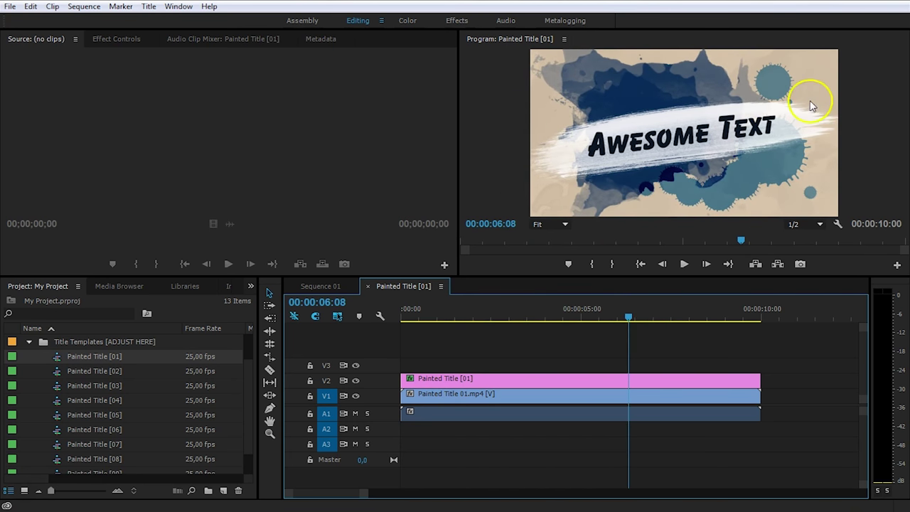
click(532, 378)
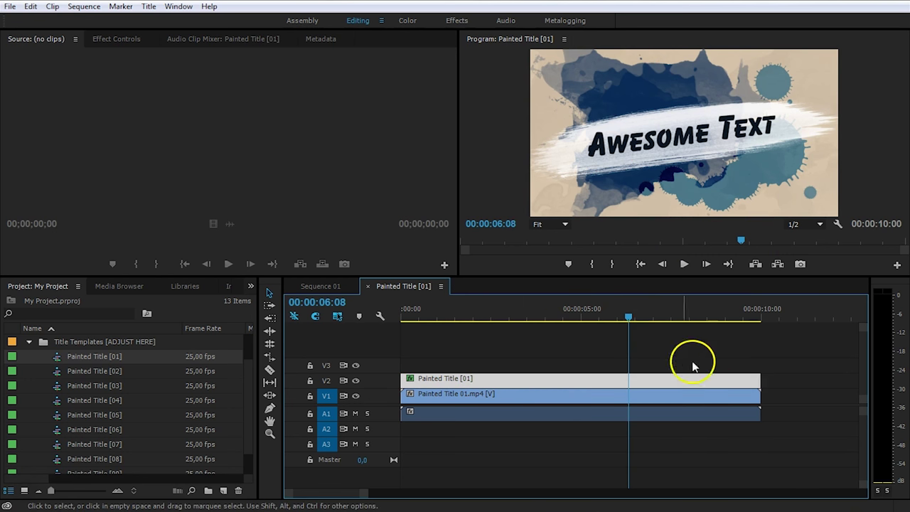
click(661, 354)
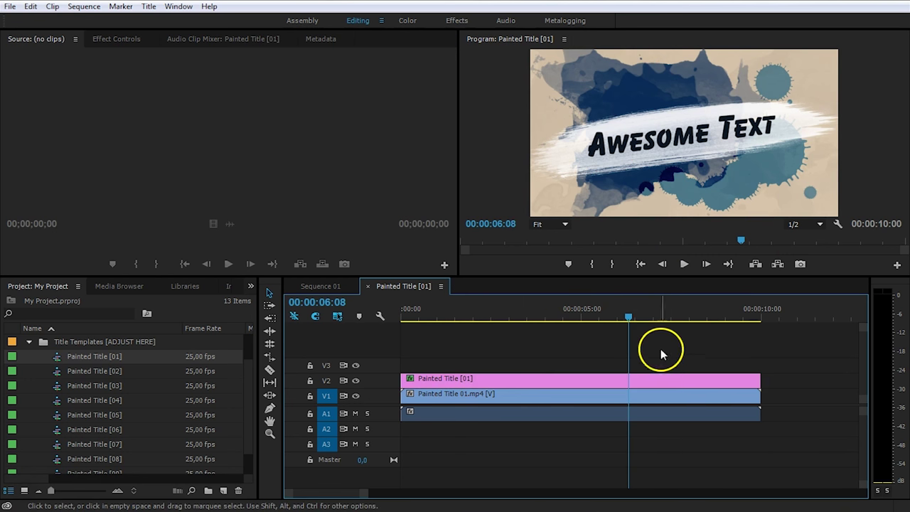
Replace the title's 'Awesome Text' with 'Jordy' in the Titler
double_click(569, 381)
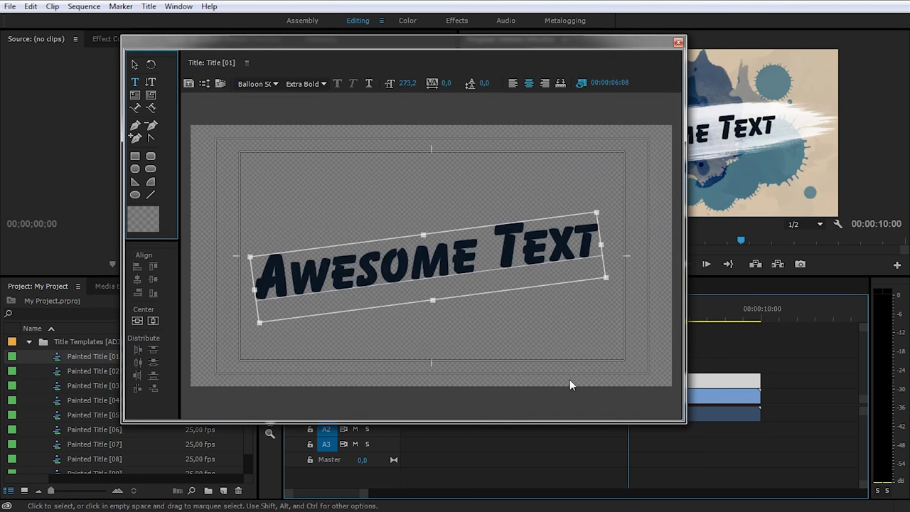
click(414, 261)
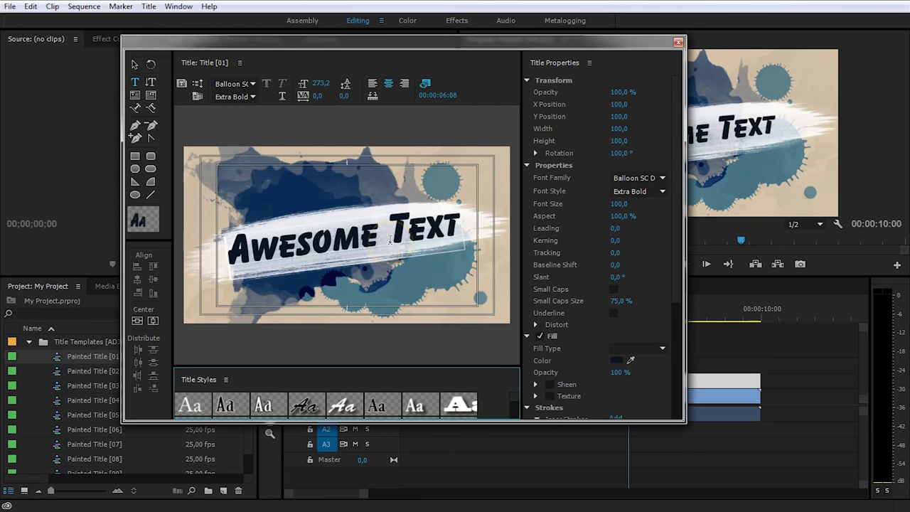
drag(228, 251, 463, 227)
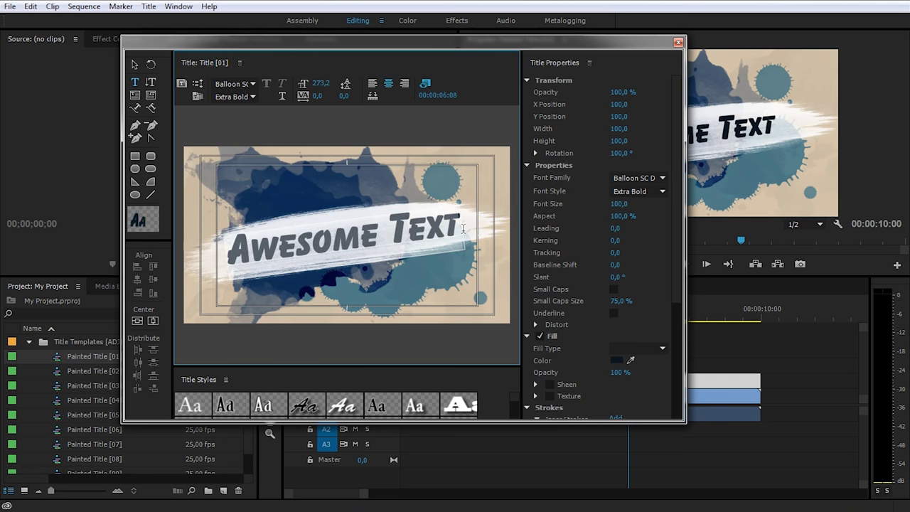
text(Jordy)
click(213, 51)
Select the Jordy text box, check its font family, and close the Titler
click(135, 64)
click(417, 198)
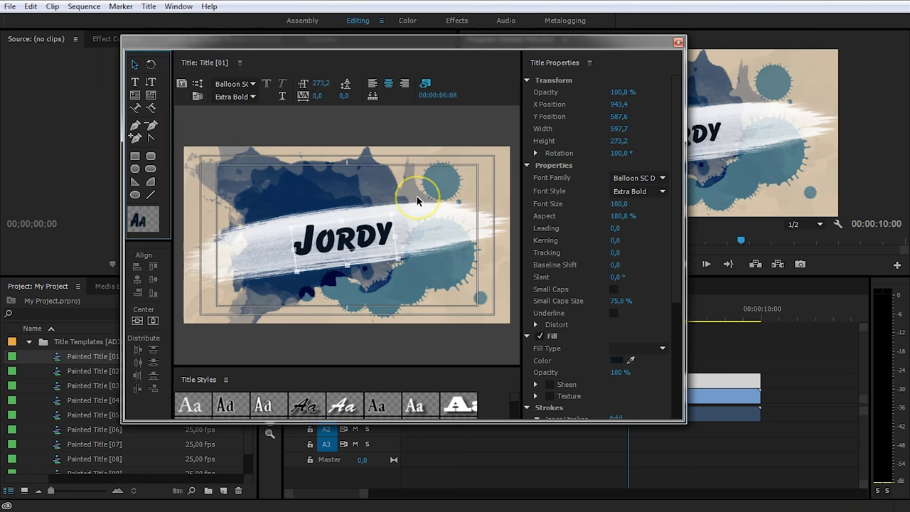
click(639, 178)
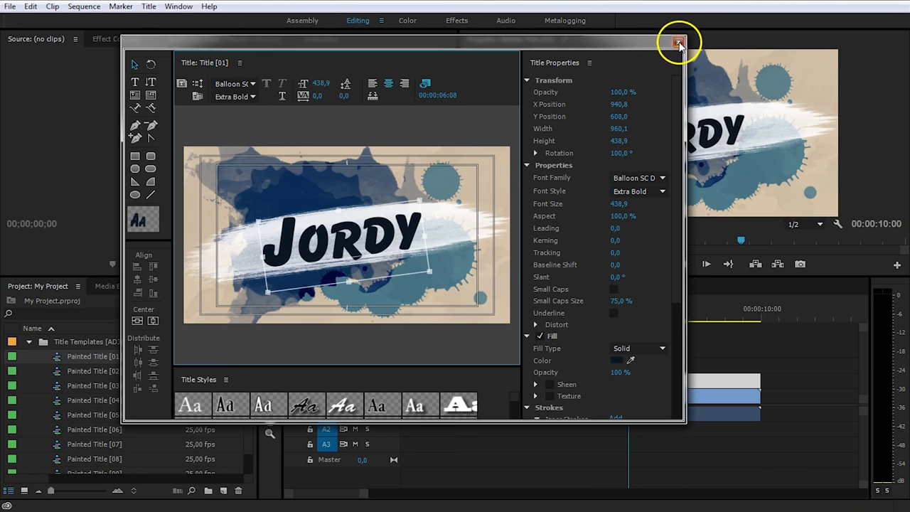
click(679, 44)
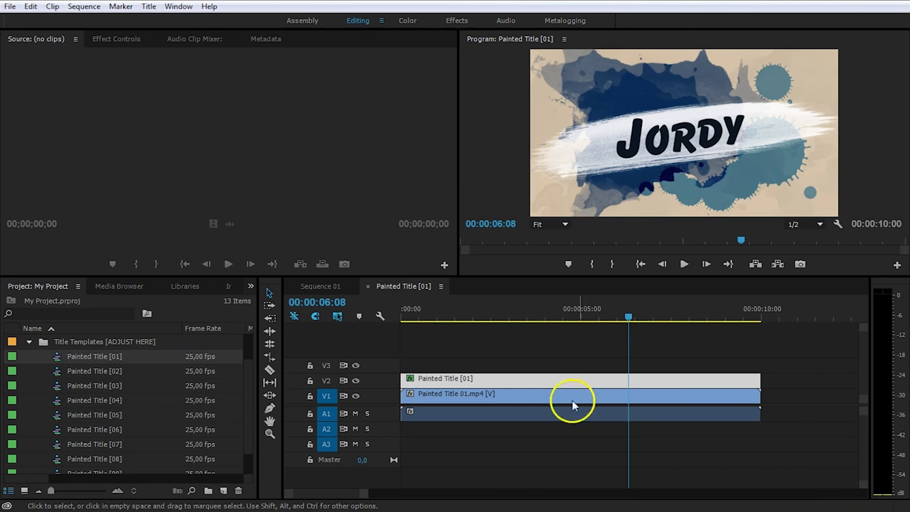
click(477, 310)
click(542, 356)
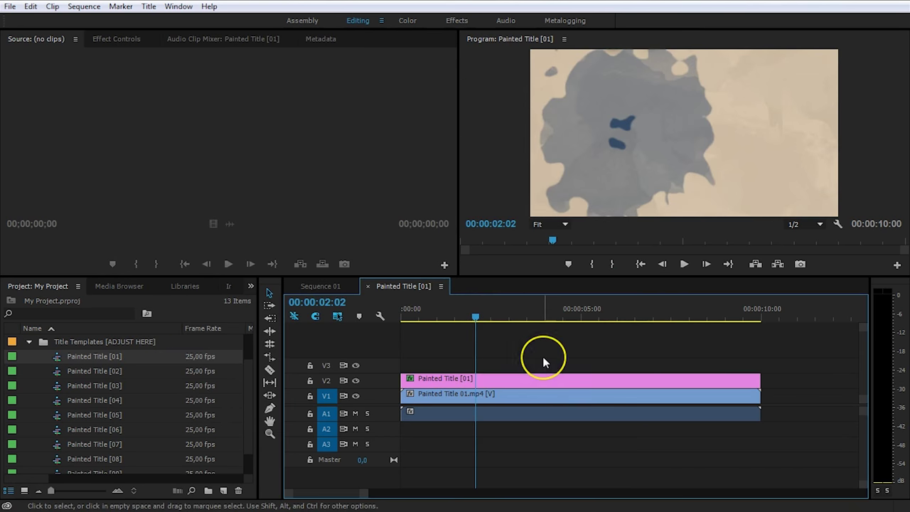
key(space)
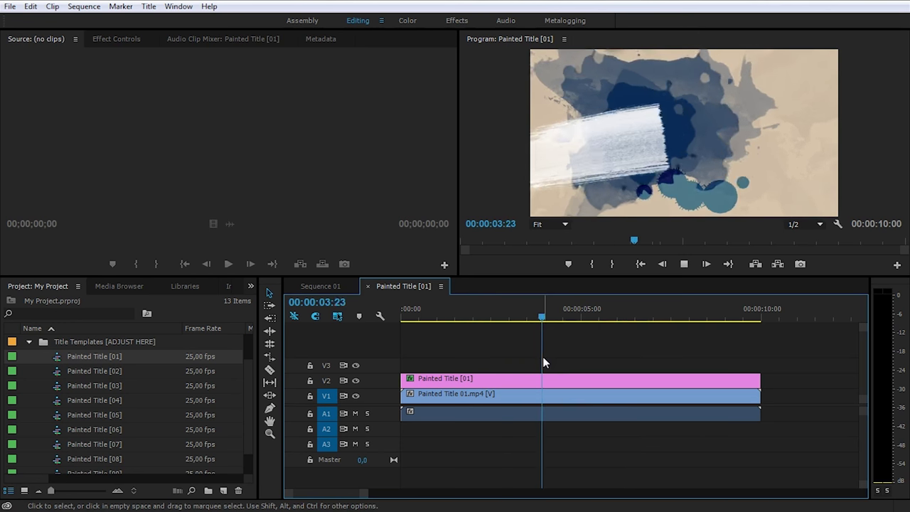
key(space)
key(space)
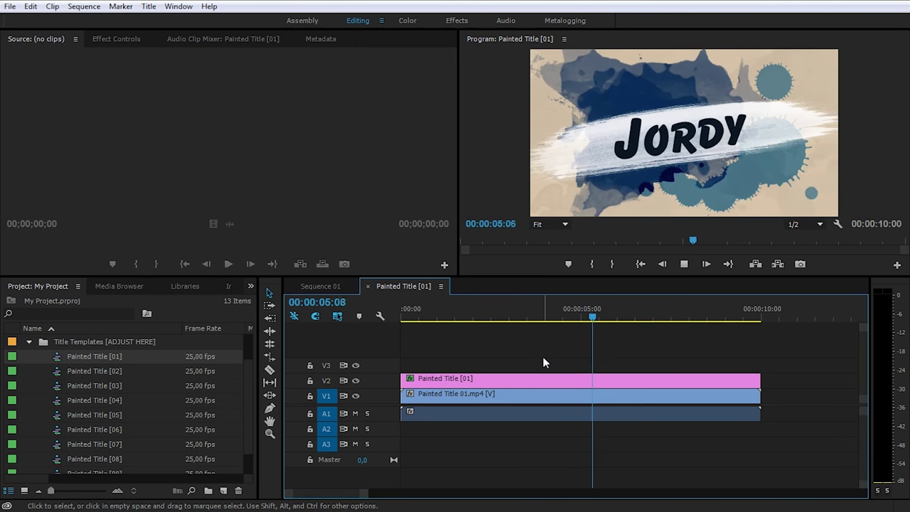
key(space)
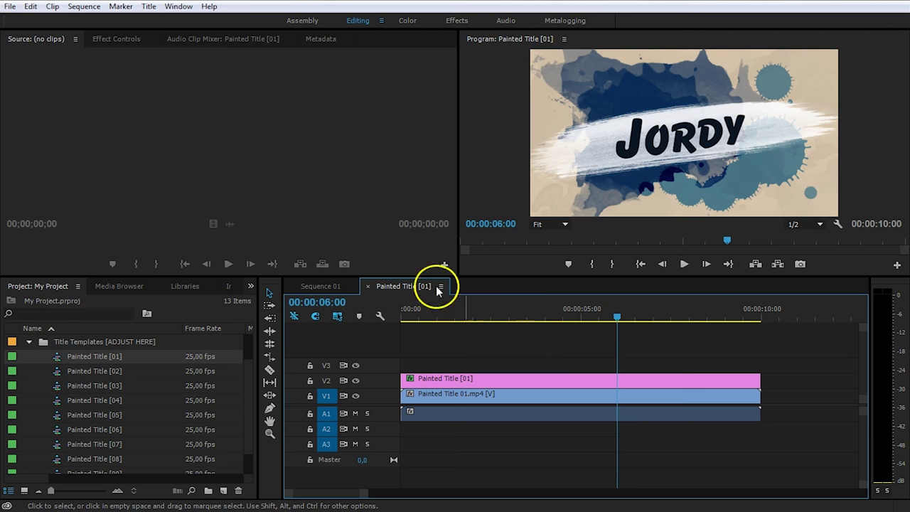
Place Painted Title [04] at 0:00 on V1 of Sequence 01 and play it to preview
click(302, 286)
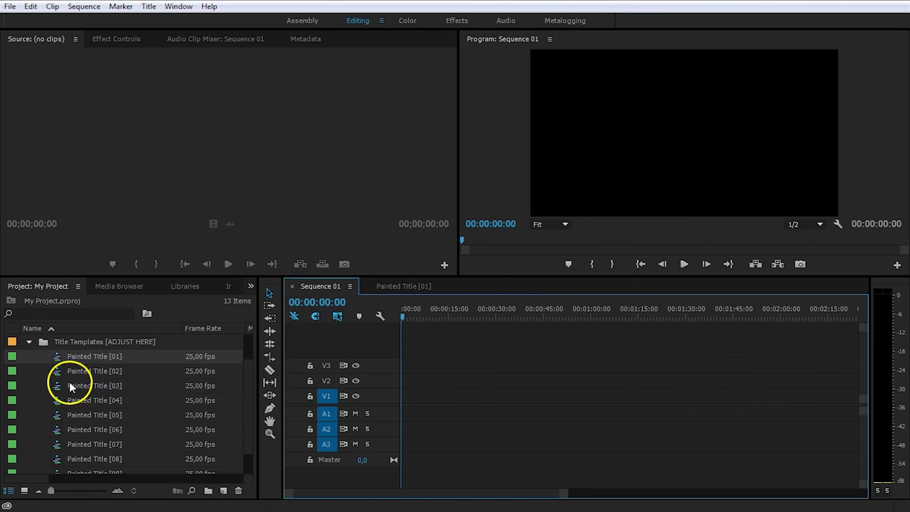
mouse_move(59, 398)
mouse_down()
mouse_move(90, 378)
mouse_move(411, 397)
mouse_move(398, 404)
mouse_up()
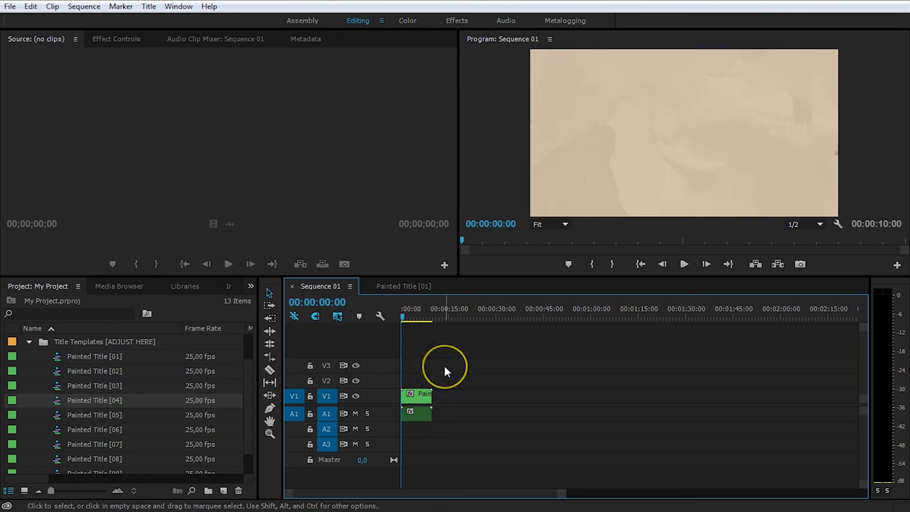
click(439, 331)
key(space)
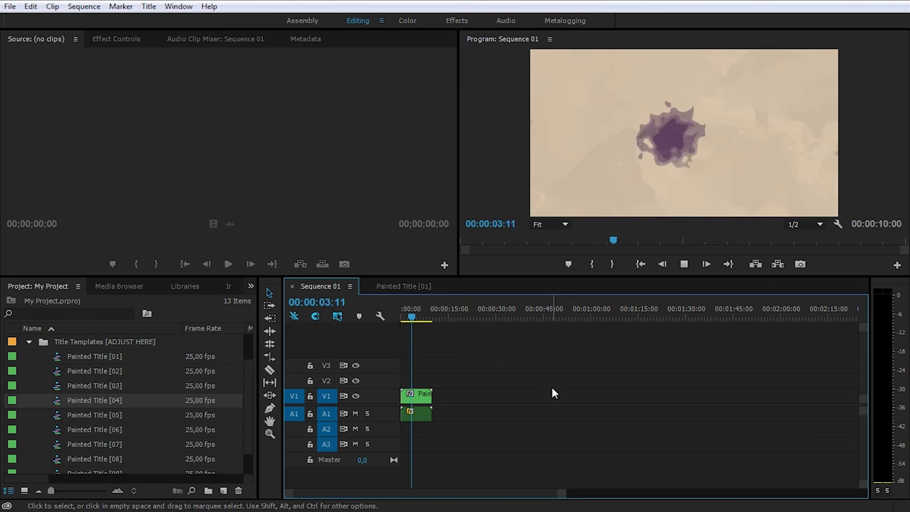
key(space)
drag(498, 379, 408, 395)
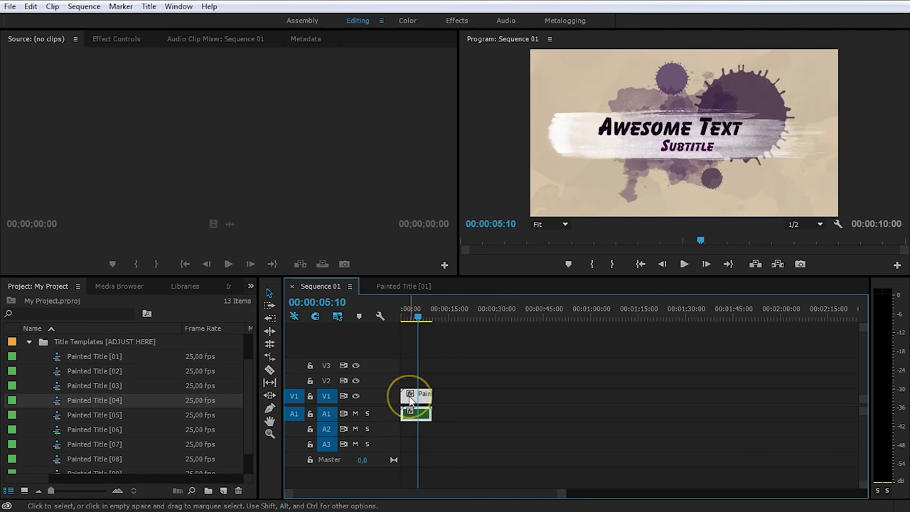
Copy every clip inside the nested Painted Title [04] sequence, then set Sequence 01's playhead to 00:00:16:10
double_click(409, 395)
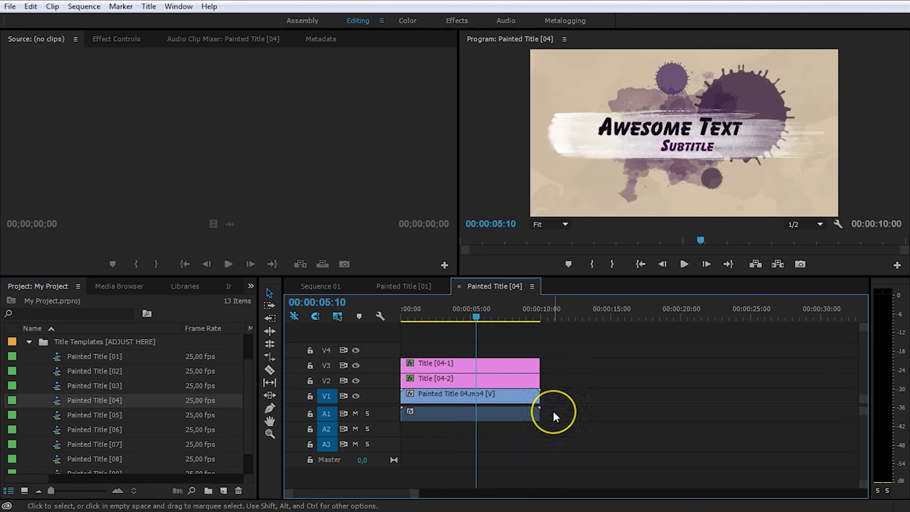
click(493, 365)
click(488, 380)
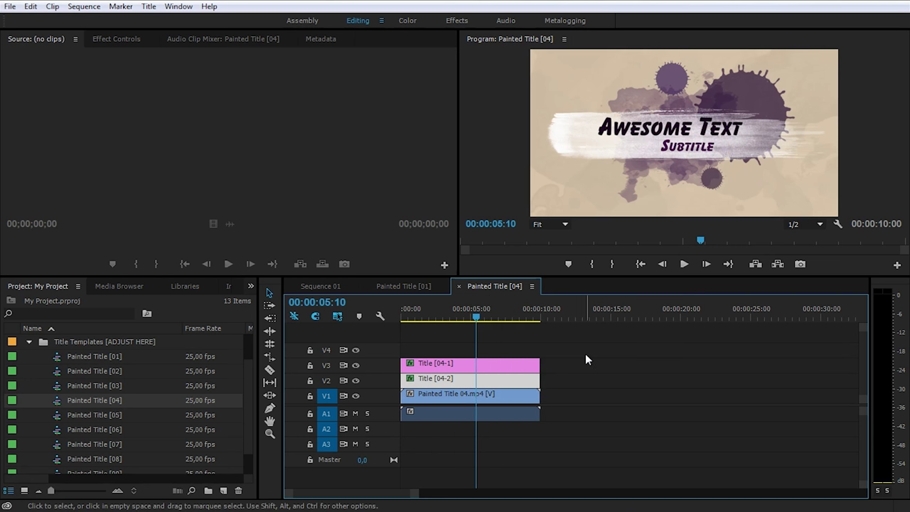
drag(584, 353, 405, 430)
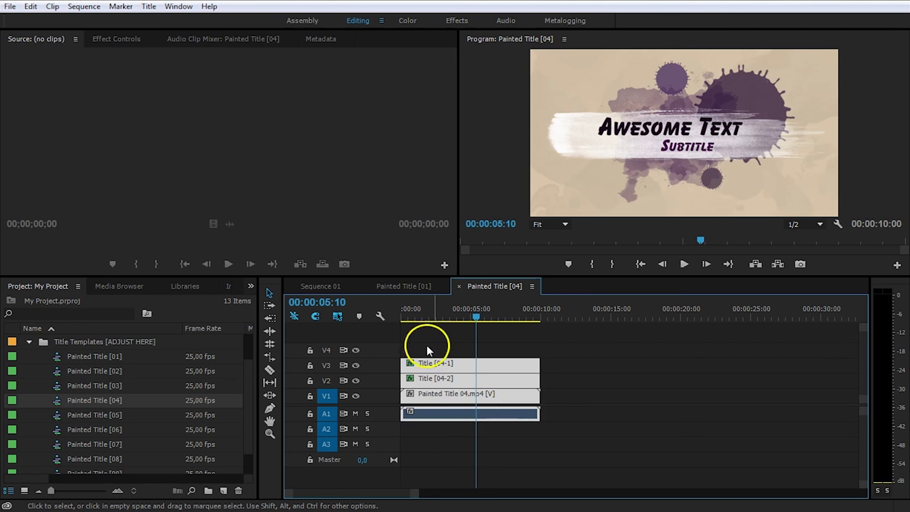
right_click(500, 386)
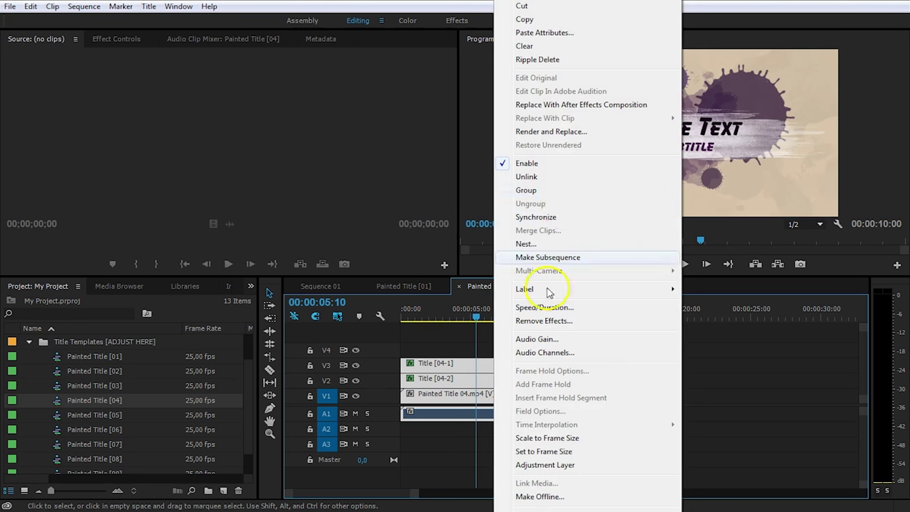
click(532, 20)
click(330, 282)
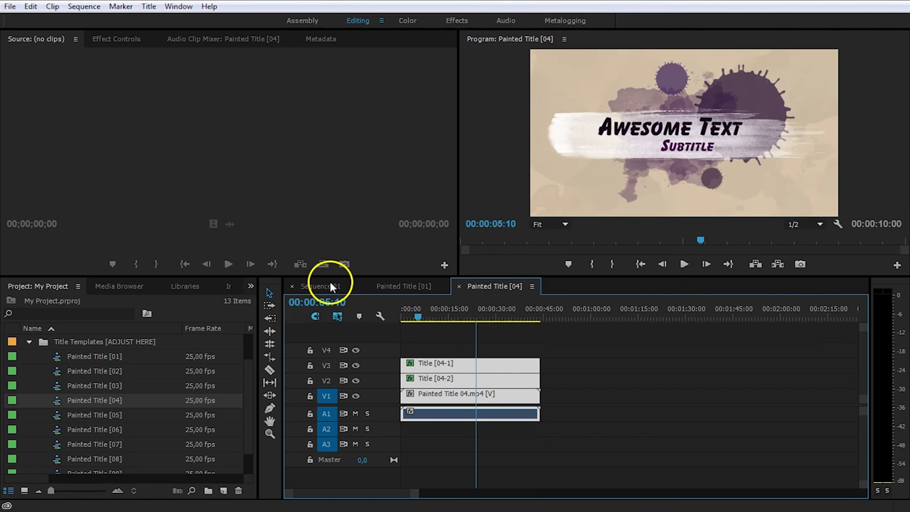
click(453, 316)
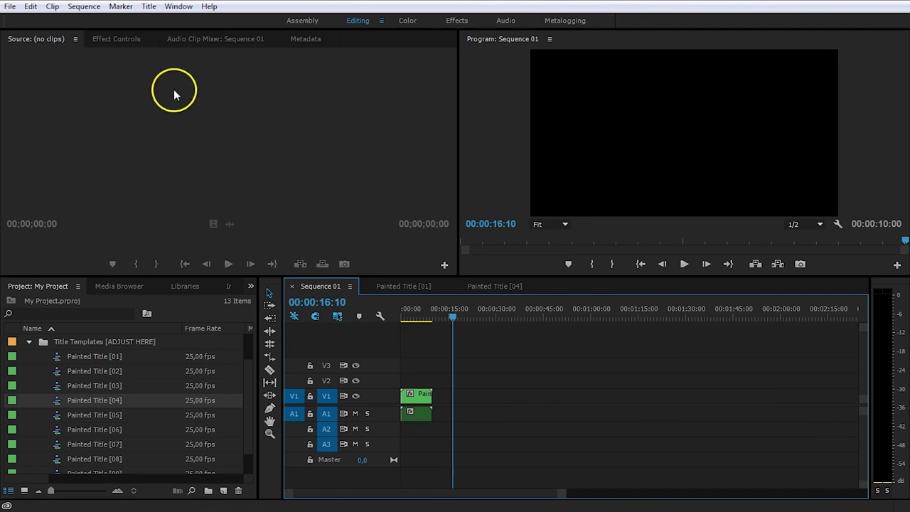
Paste the copied Painted Title [04] clips at 00:00:16:10 and scrub through to preview them
click(31, 6)
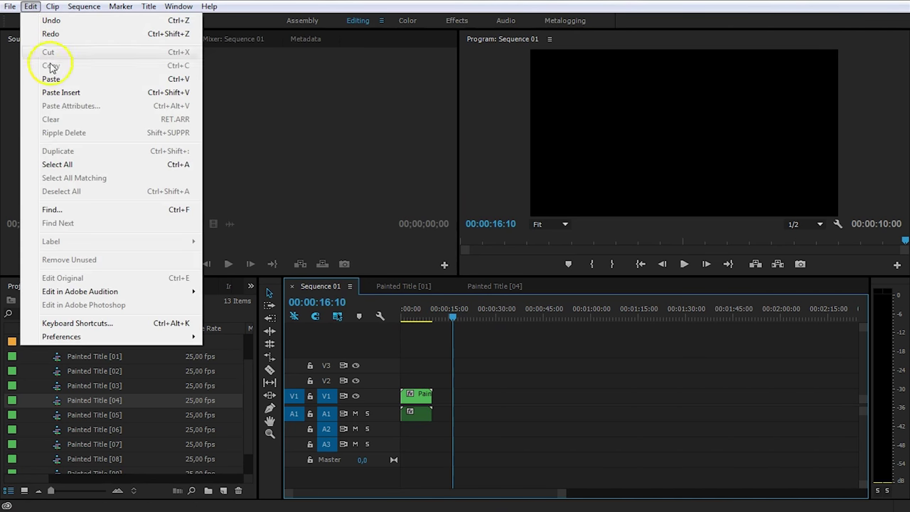
click(51, 78)
drag(463, 313, 475, 313)
drag(521, 345, 405, 426)
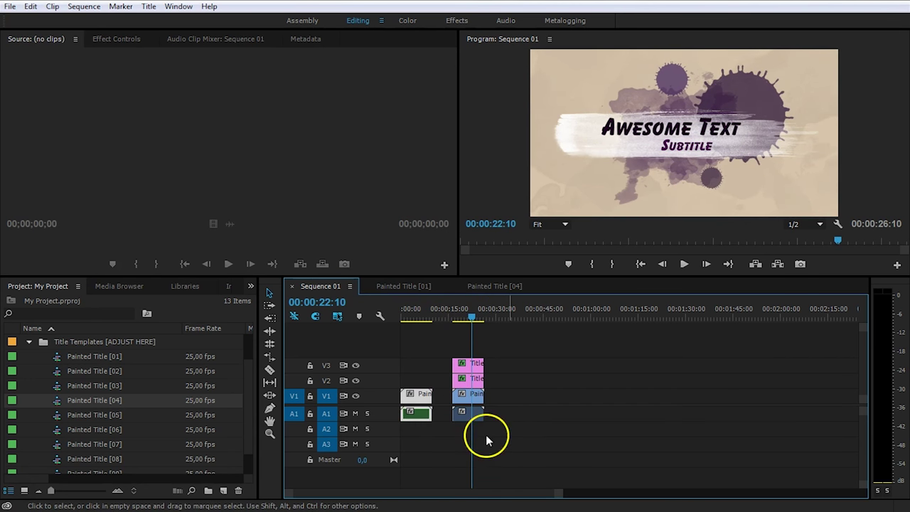
click(512, 432)
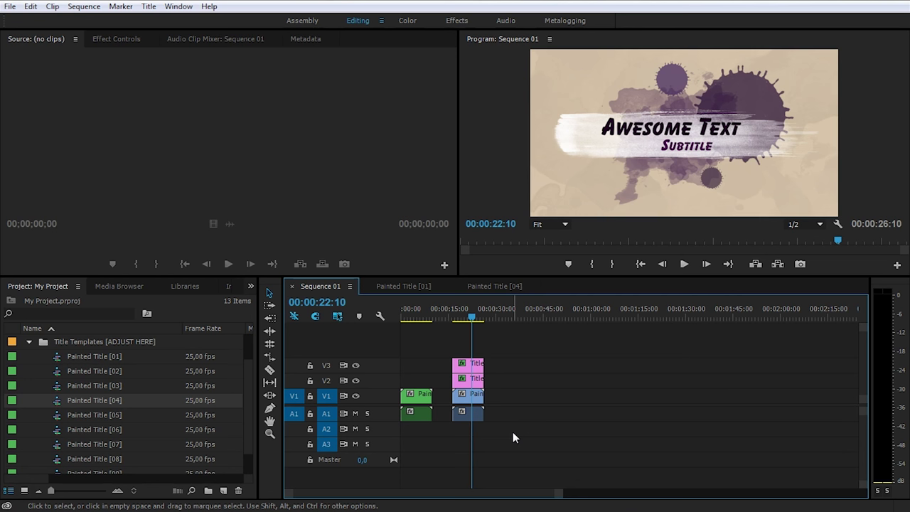
Paste another copy of the title clips at 00:00:37:05 and select the pasted stack
drag(529, 376, 476, 417)
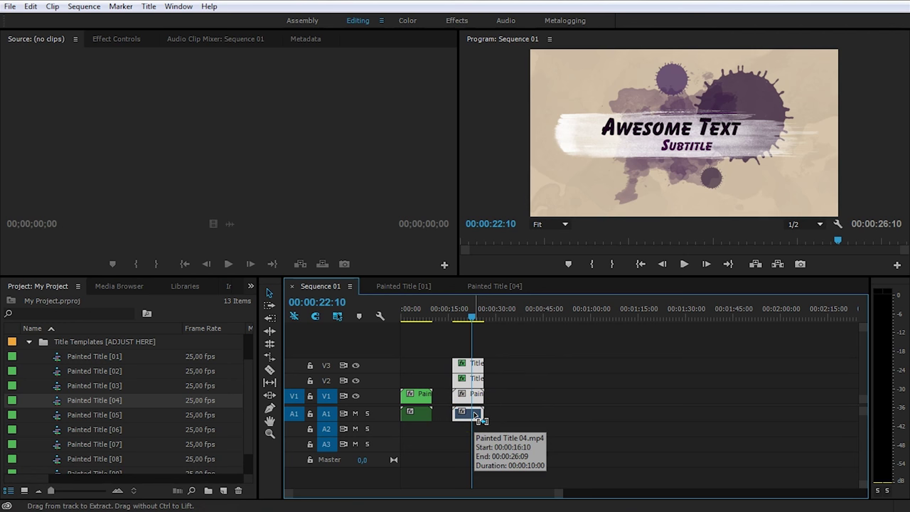
click(519, 315)
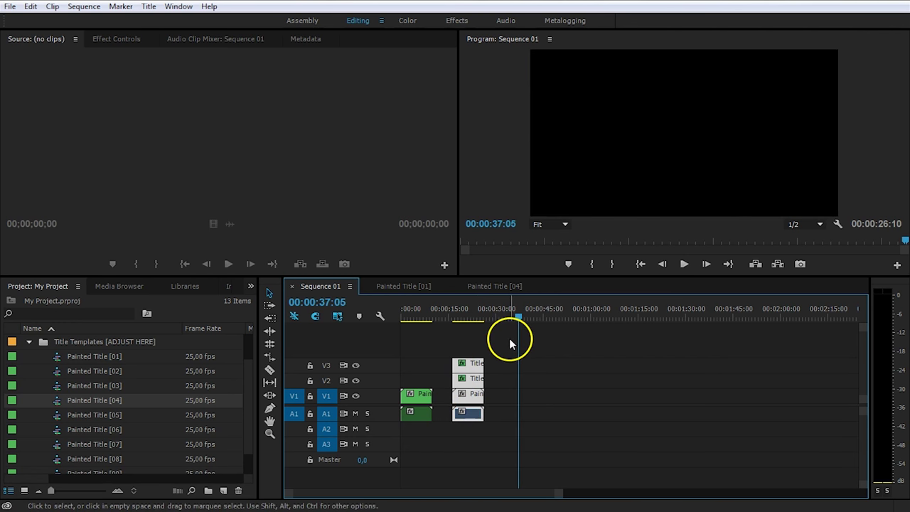
key(ctrl+v)
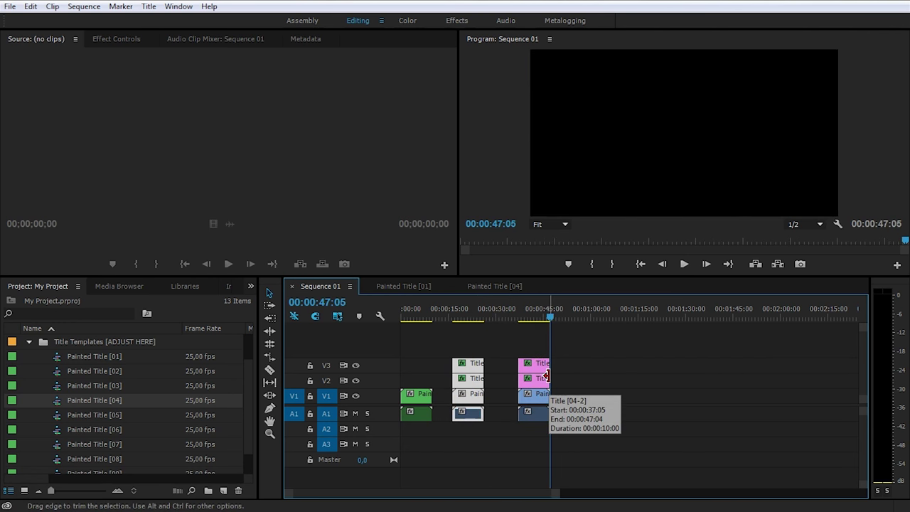
click(603, 347)
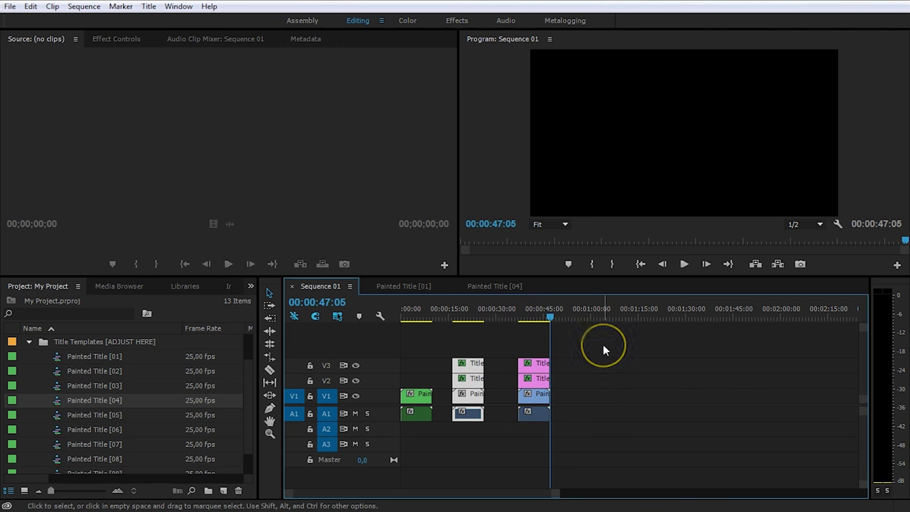
drag(550, 319, 539, 321)
click(531, 382)
Change the third title's 'Awesome Text' line to 'Cinecom' and close the Titler
double_click(540, 369)
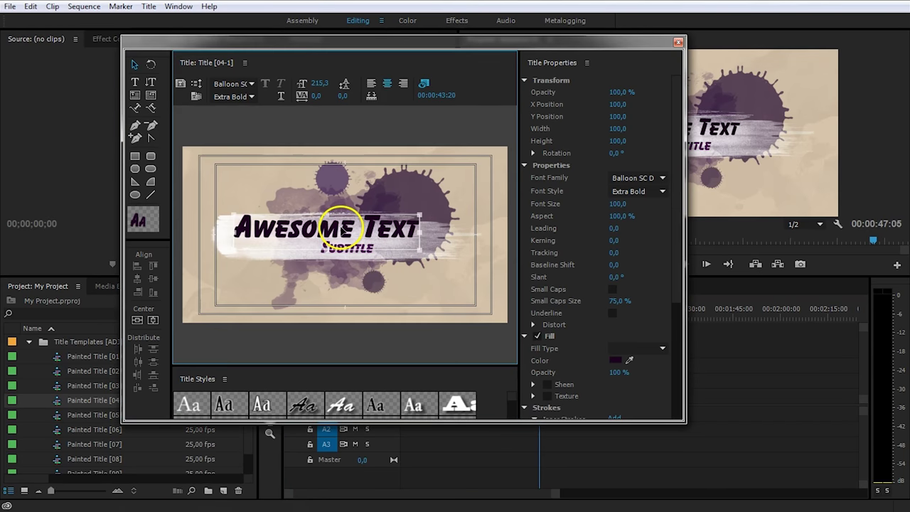
double_click(341, 226)
drag(226, 227, 446, 235)
text(Cinecom)
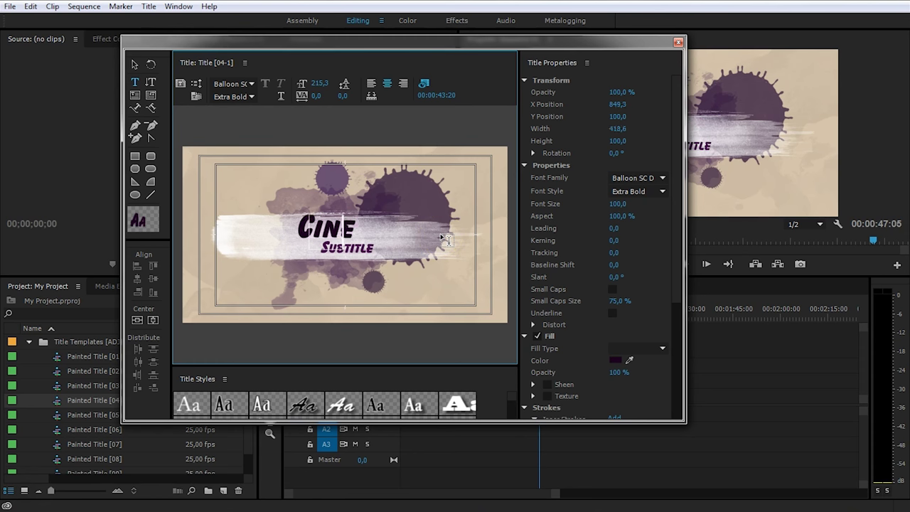
click(678, 44)
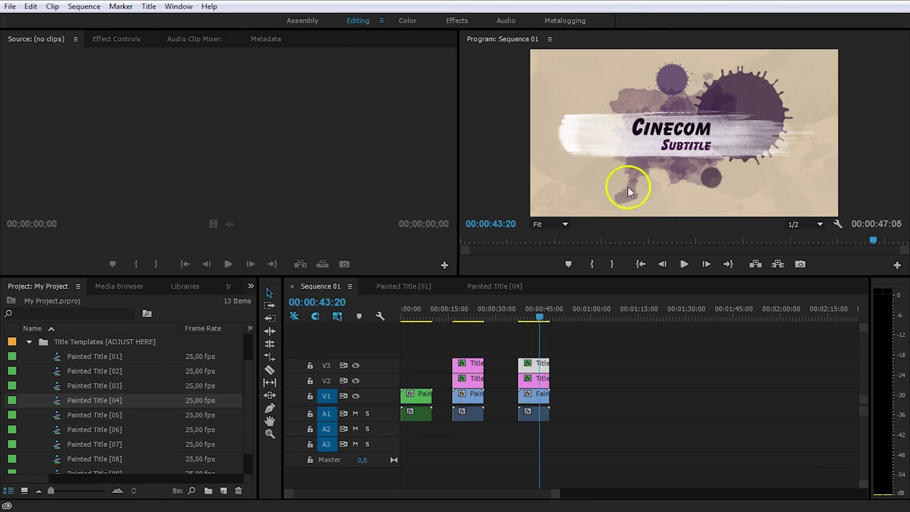
Check that the middle title at 00:00:21:00 reads Cinecom, then delete the pasted title stack
click(467, 315)
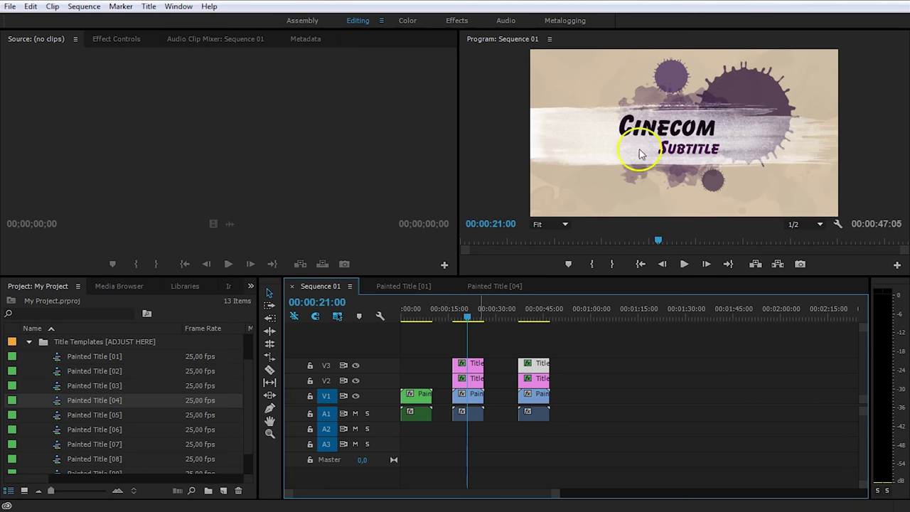
click(680, 214)
click(475, 365)
click(544, 346)
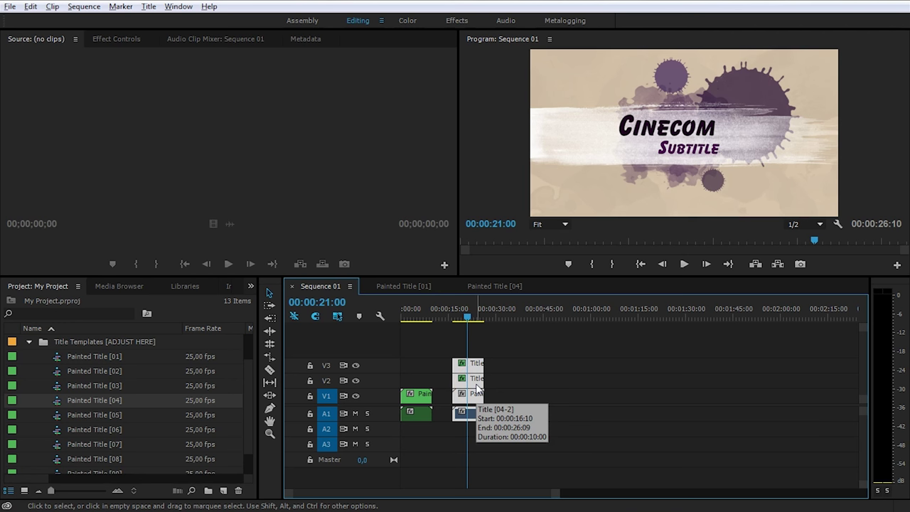
Alt-drag the middle title clips to 00:00:36:00 as Copy 01 duplicates and select Title [04-1] Copy 01
drag(479, 385, 539, 384)
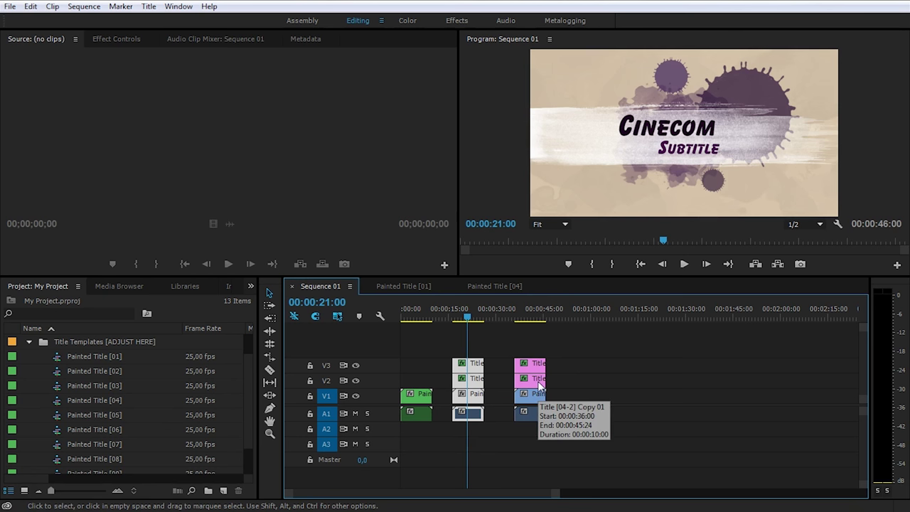
drag(553, 492, 495, 490)
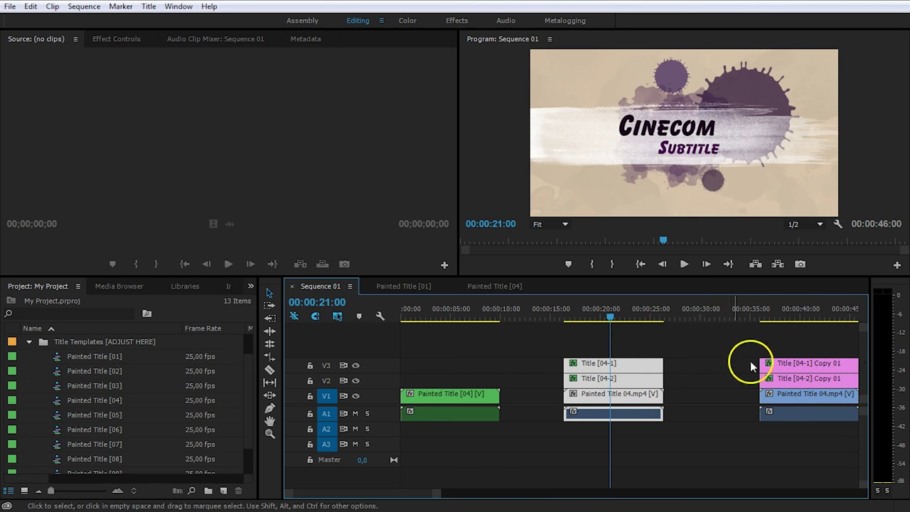
click(787, 352)
Replace the Cinecom line of Title [04-1] Copy 01 with CUSTOM and close the Titler
double_click(805, 366)
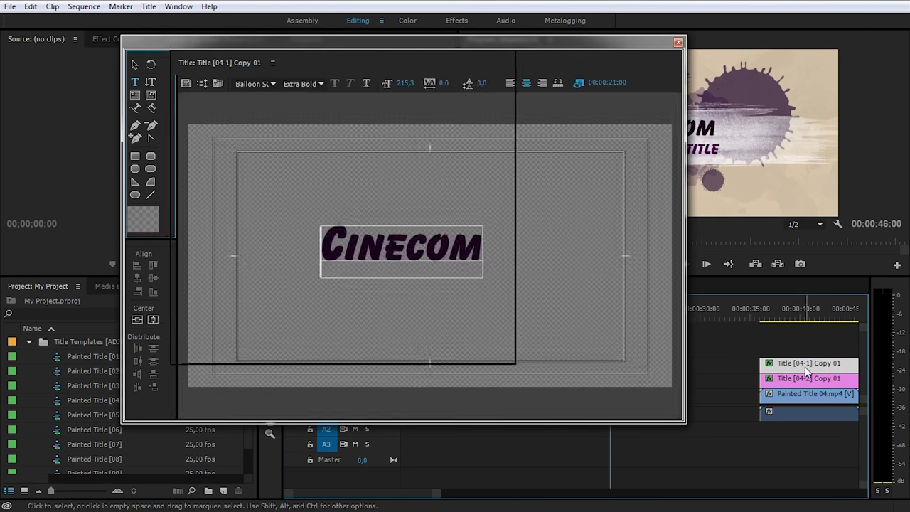
click(342, 228)
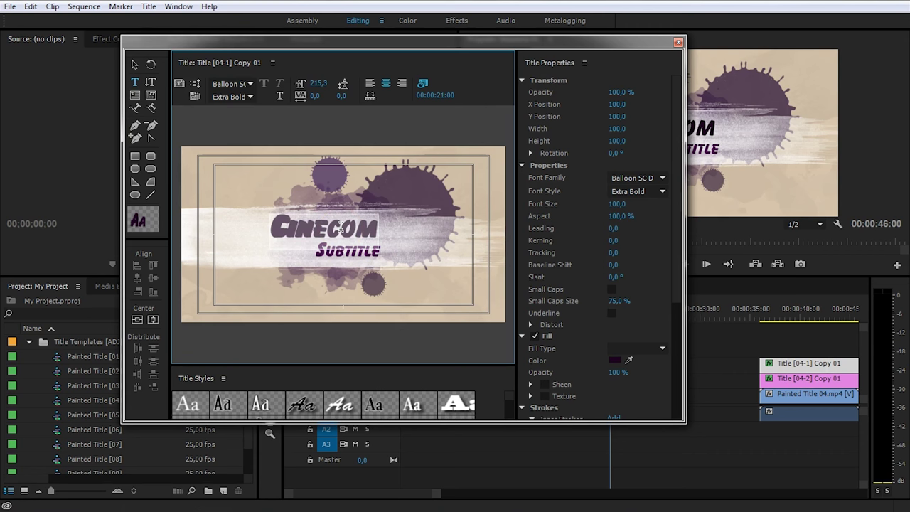
key(ctrl+a)
text(CUSTOM)
click(599, 44)
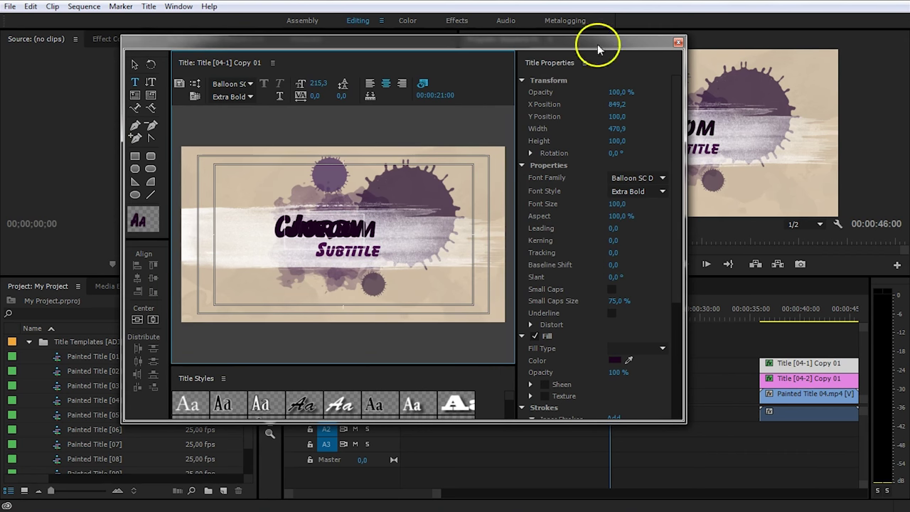
click(678, 44)
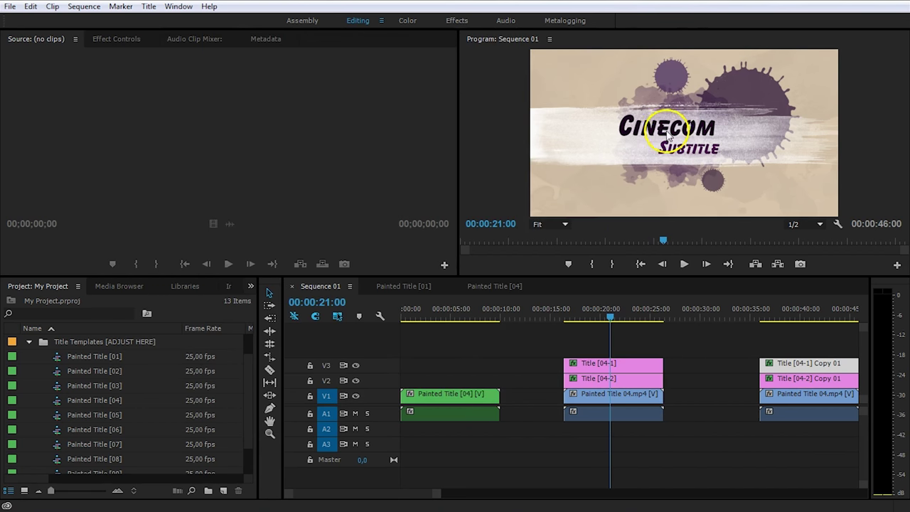
Preview the retyped title at 00:00:43:01 and collapse the Title Templates bin
click(805, 312)
click(830, 312)
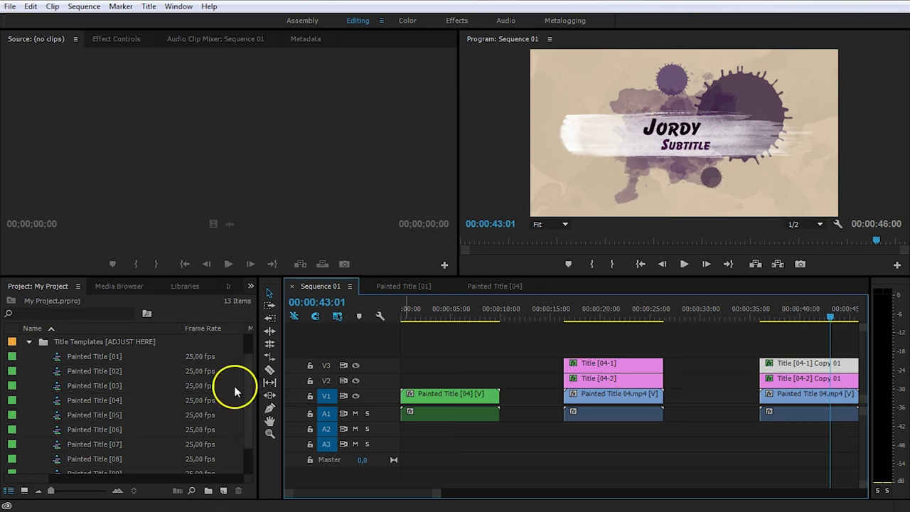
click(28, 341)
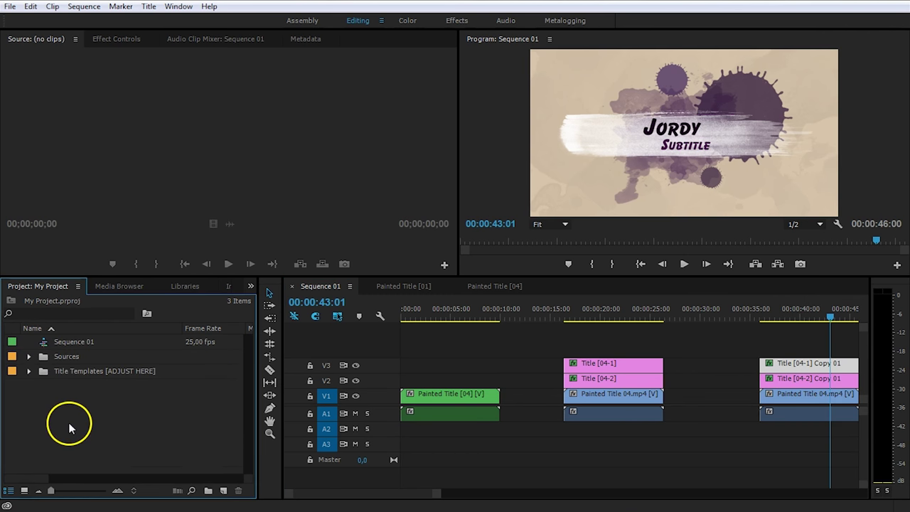
click(45, 507)
Select the Painted Titles - After Effects .aep file in the Painted Titles - Basic folder
click(573, 150)
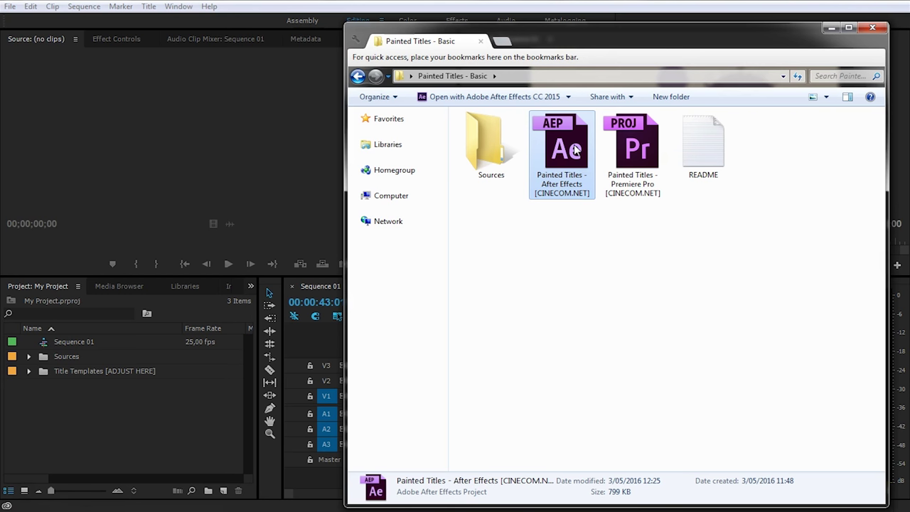
Import the Painted Title 04 composition from the .aep file into the Project panel
drag(575, 149, 194, 429)
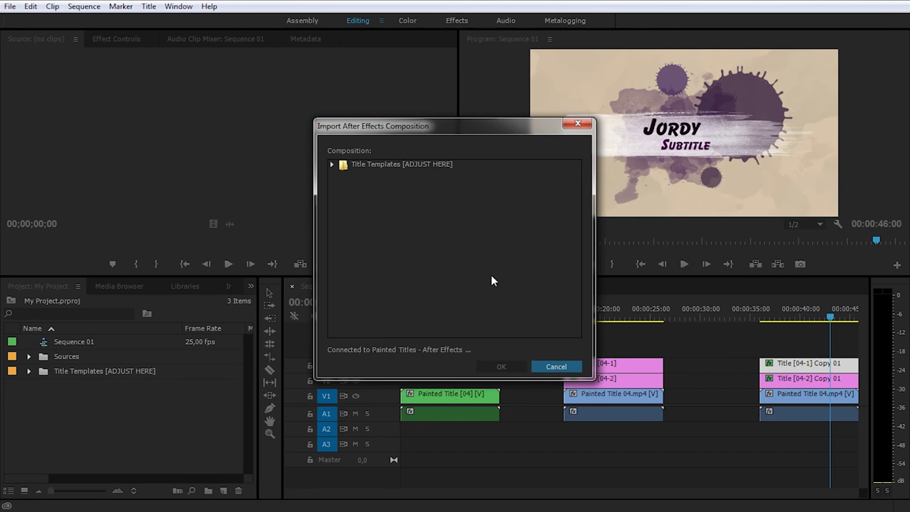
click(331, 164)
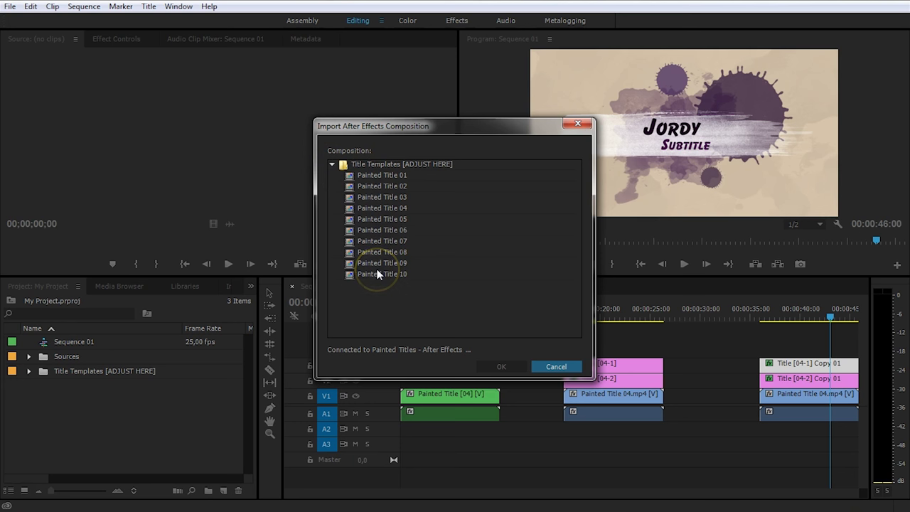
click(385, 207)
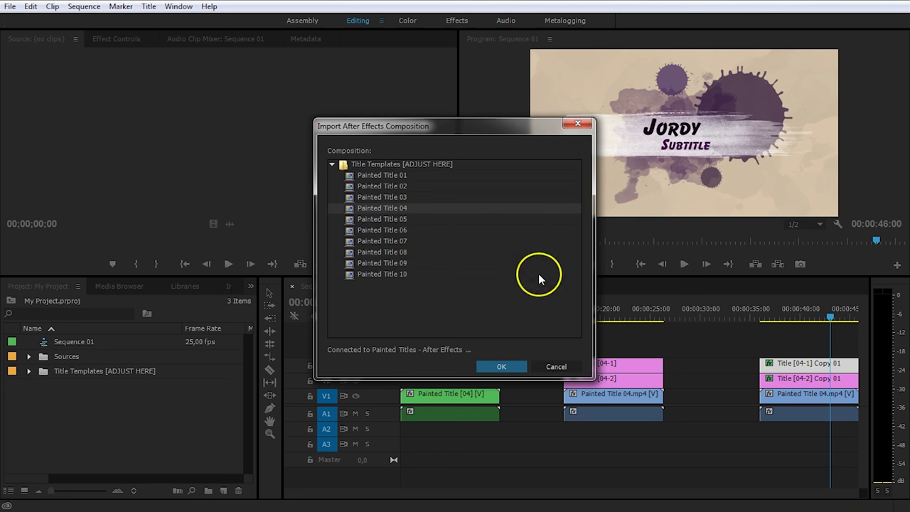
click(500, 366)
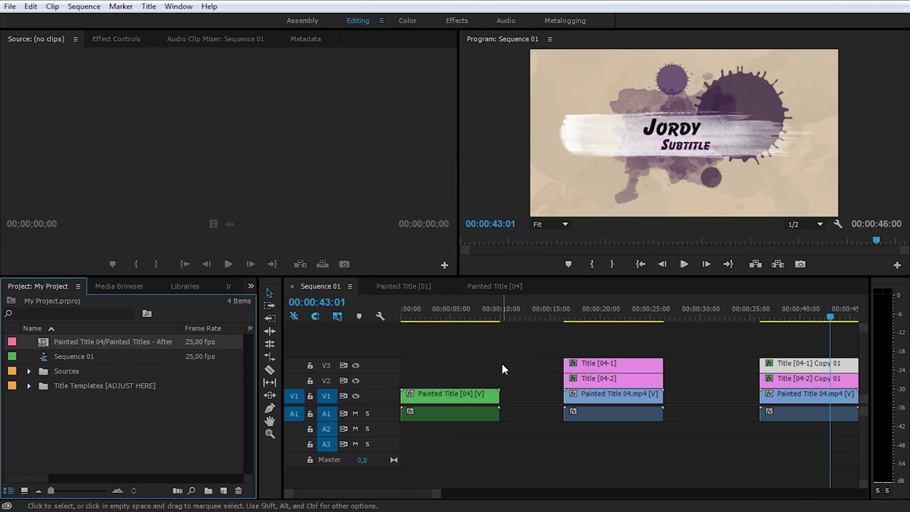
Place Painted Title 04 on V1 after the titles and play back its AWESOME TEXT animation
key(minus)
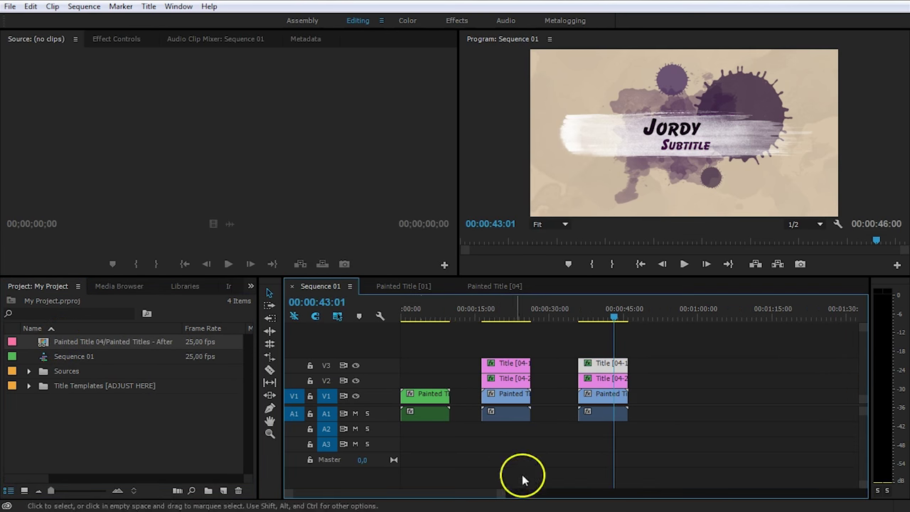
mouse_move(43, 341)
mouse_down()
mouse_move(286, 319)
mouse_move(579, 349)
mouse_move(657, 407)
mouse_up()
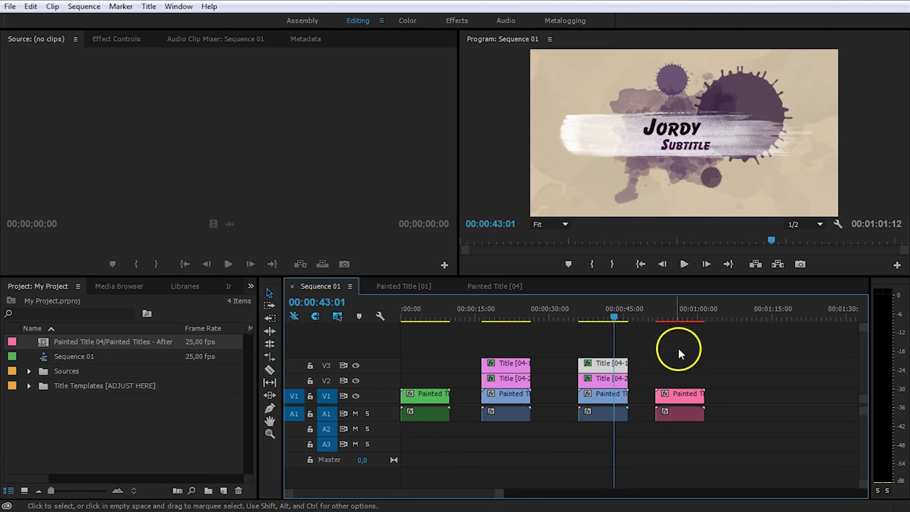
click(678, 316)
key(space)
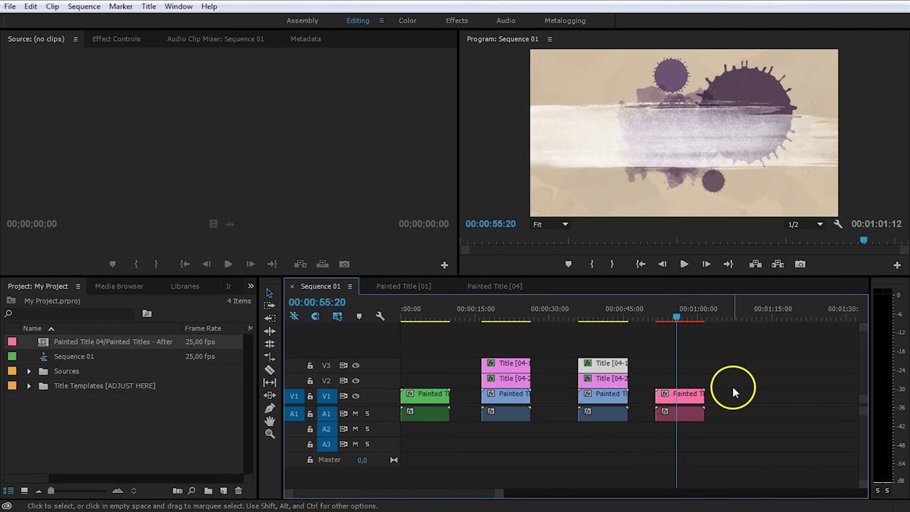
click(757, 390)
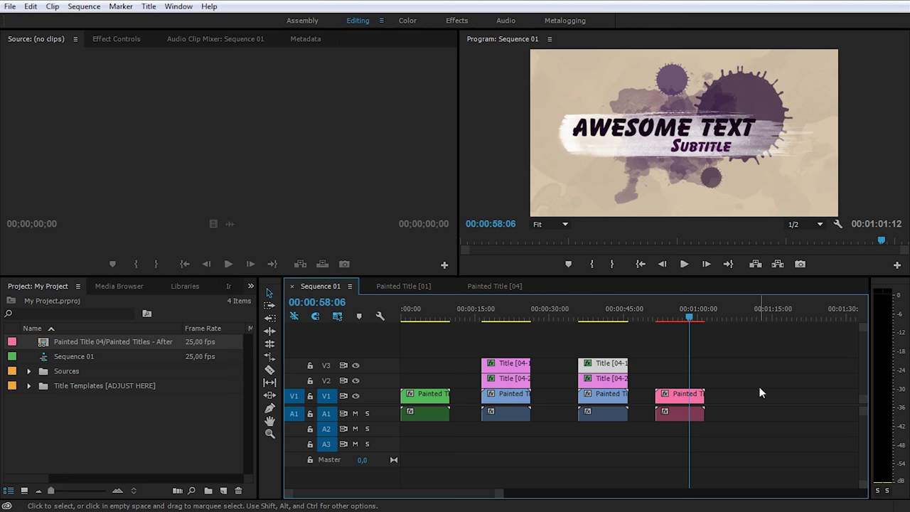
click(89, 342)
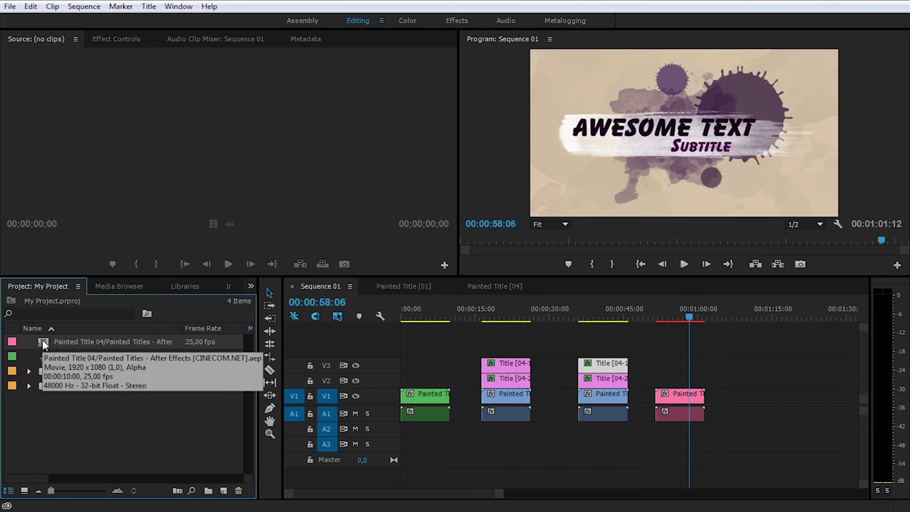
Load Painted Title 04 into the Source monitor and preview it at 00:00:06:23
click(19, 43)
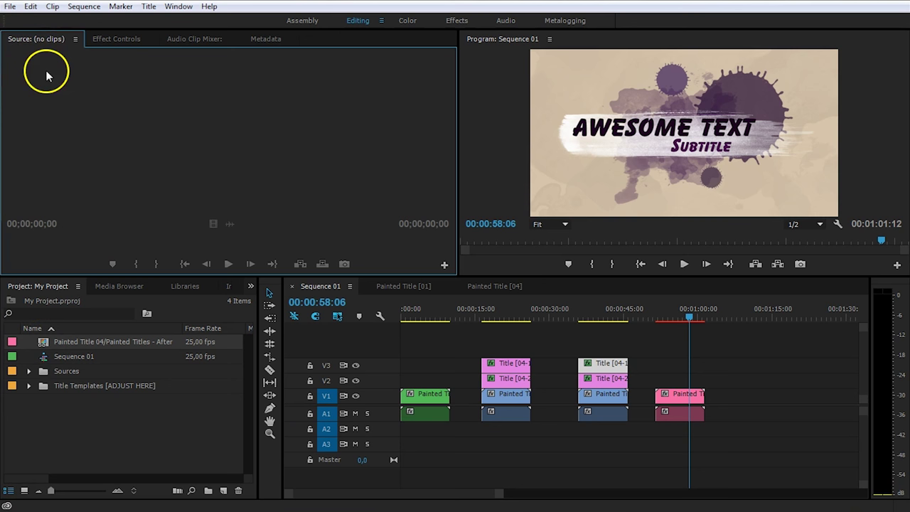
drag(40, 343, 66, 180)
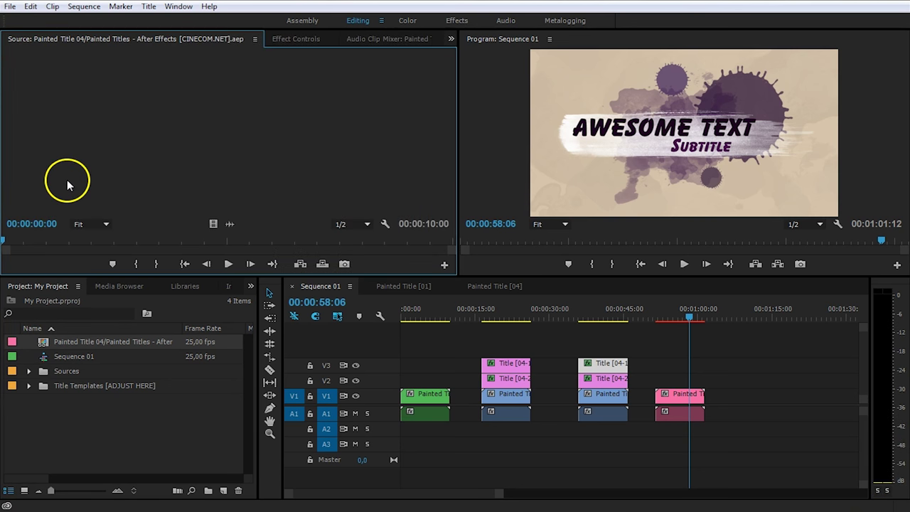
drag(27, 243, 314, 241)
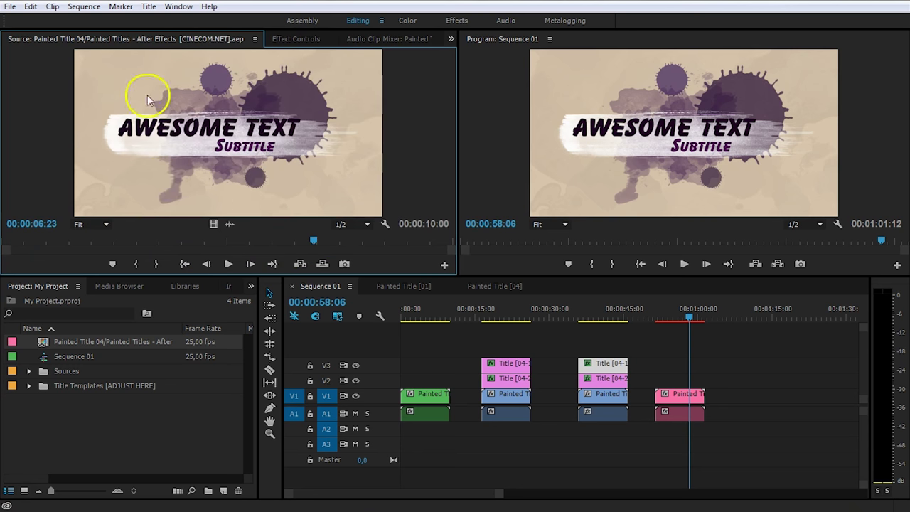
In Effect Controls, set the Title text to a custom name and Sub Text to 'is awesome'
click(299, 39)
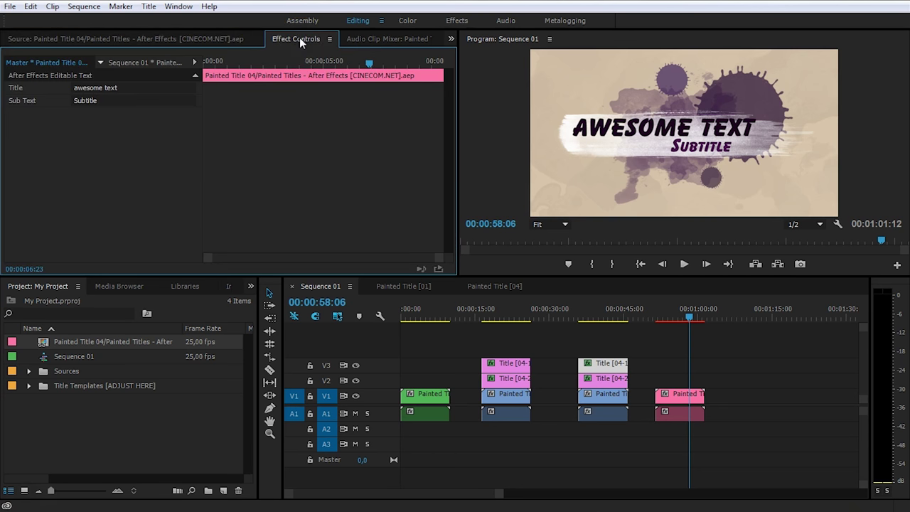
click(132, 87)
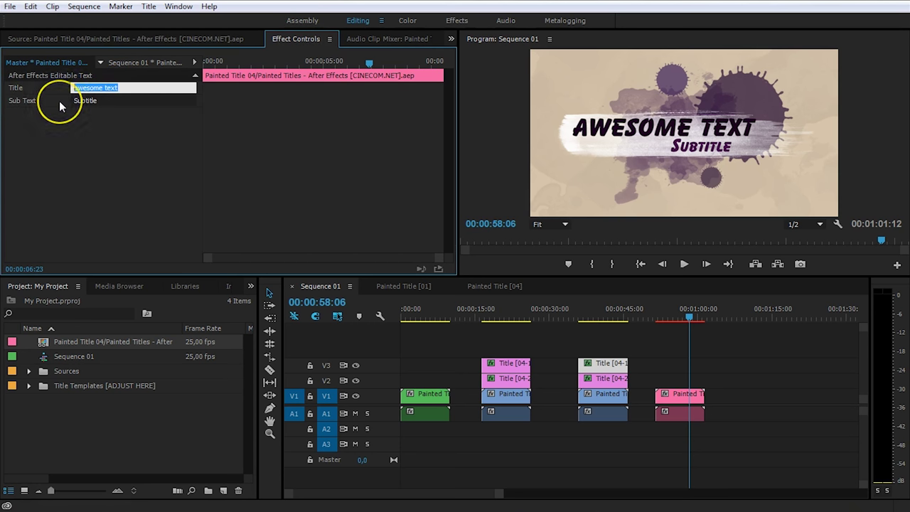
click(142, 104)
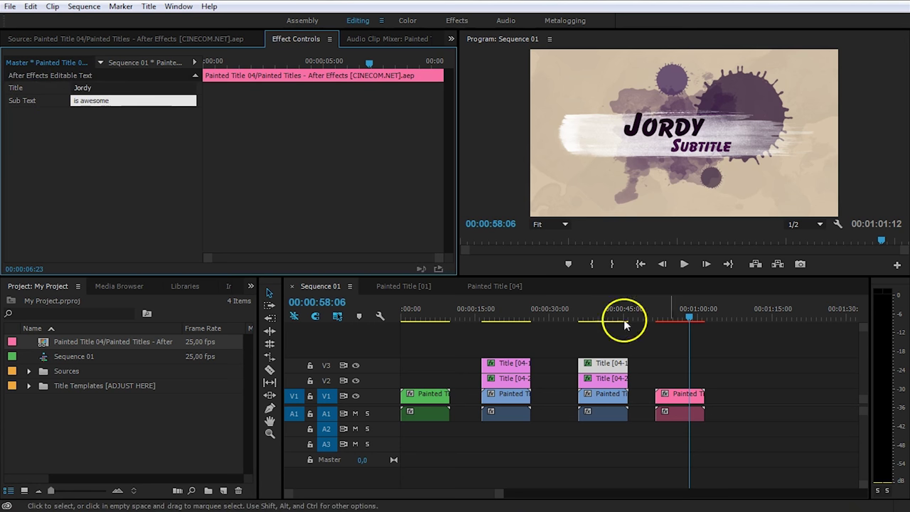
click(748, 364)
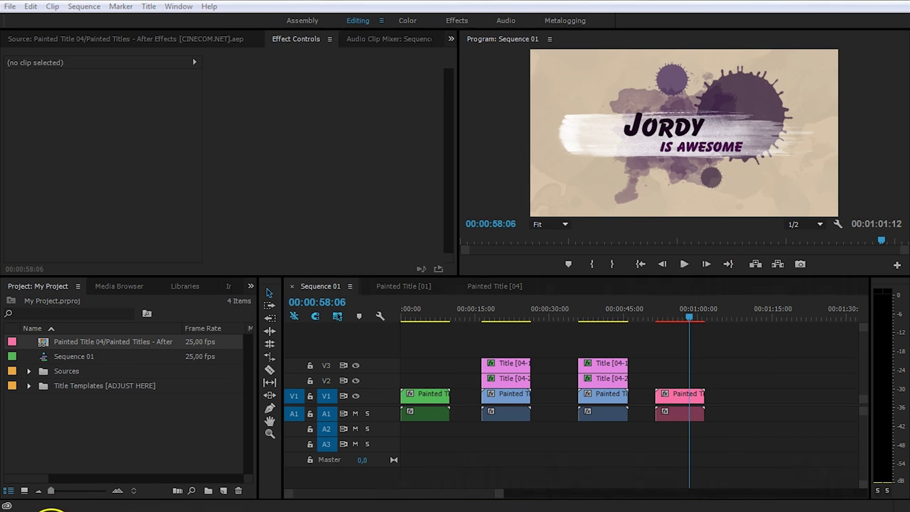
Drag the Painted Titles - After Effects .aep file from Explorer into After Effects to import it
click(41, 508)
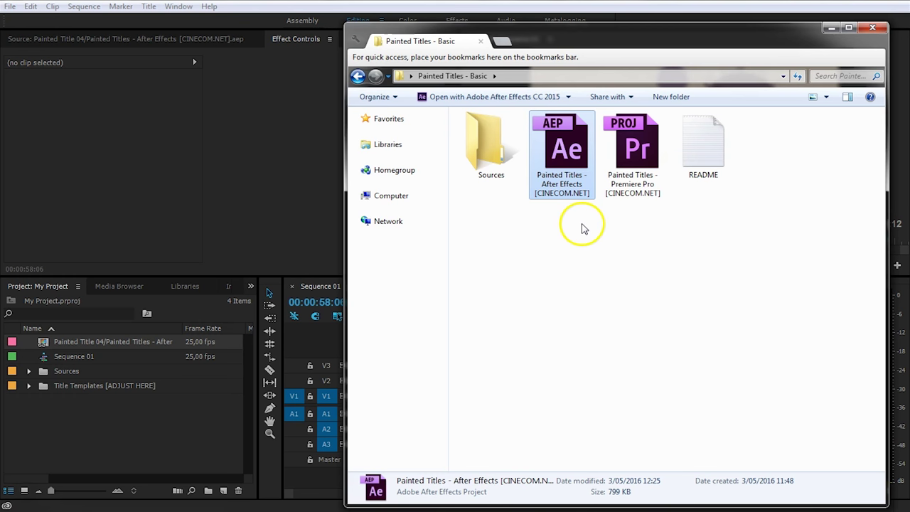
click(175, 507)
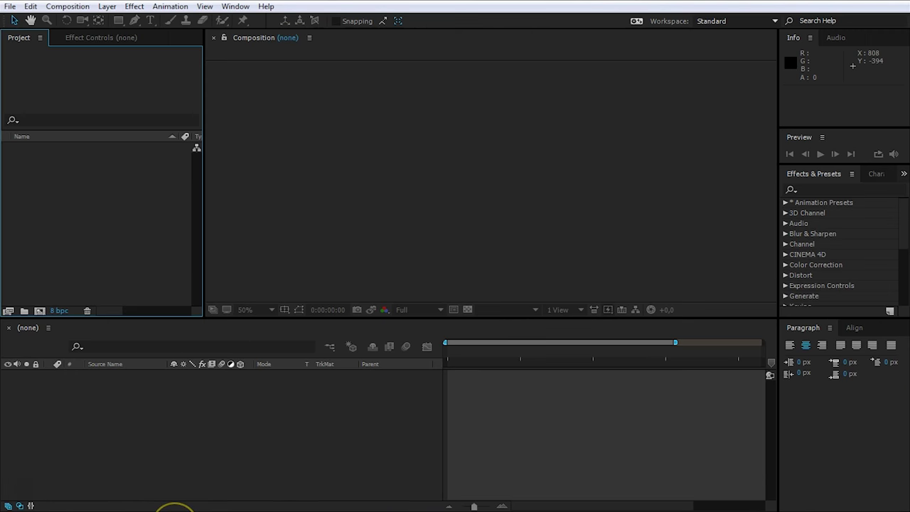
click(50, 509)
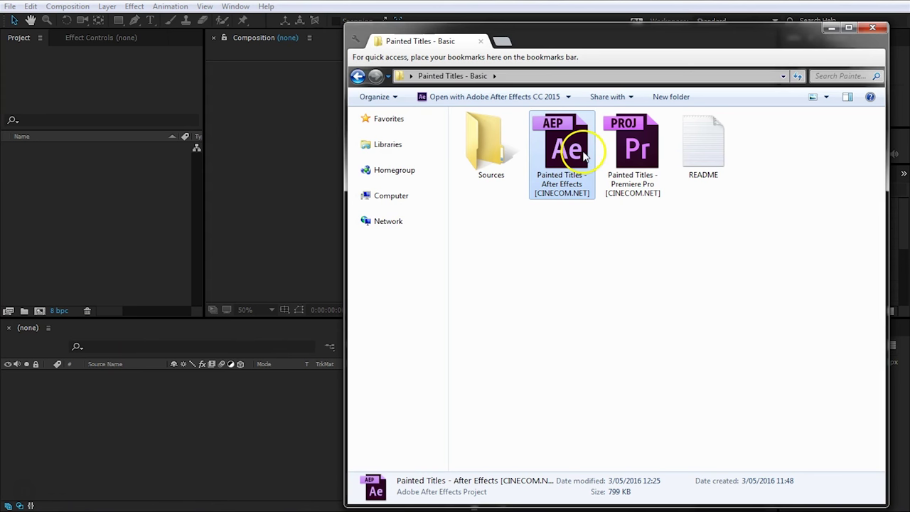
drag(563, 171, 138, 213)
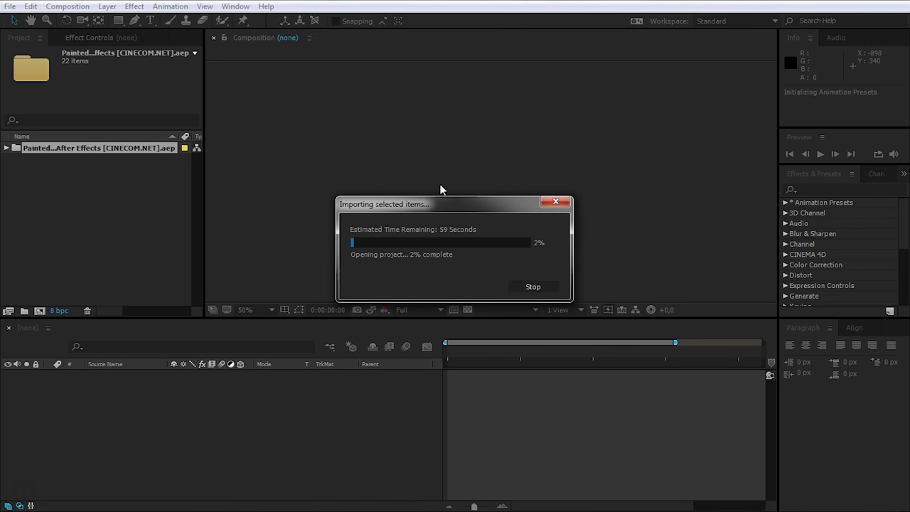
Expand the imported project's folders down to Title Templates [ADJUST HERE]
click(417, 182)
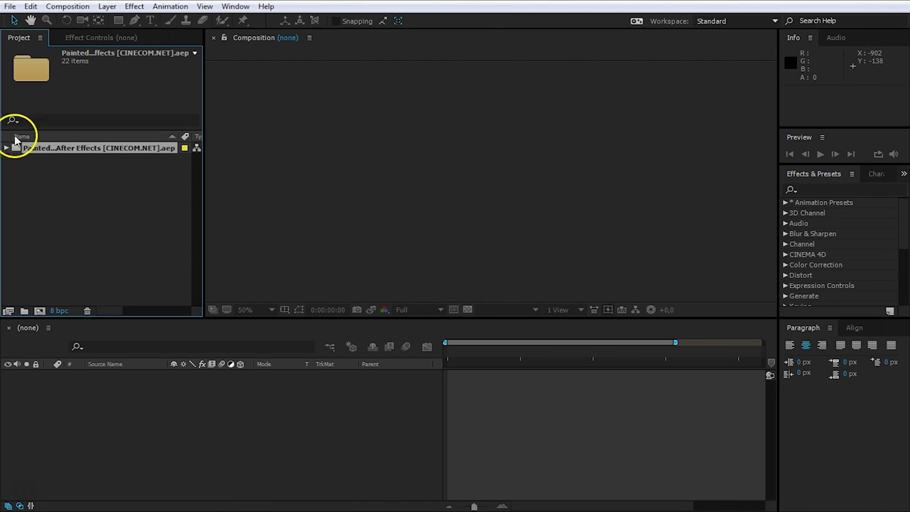
click(5, 149)
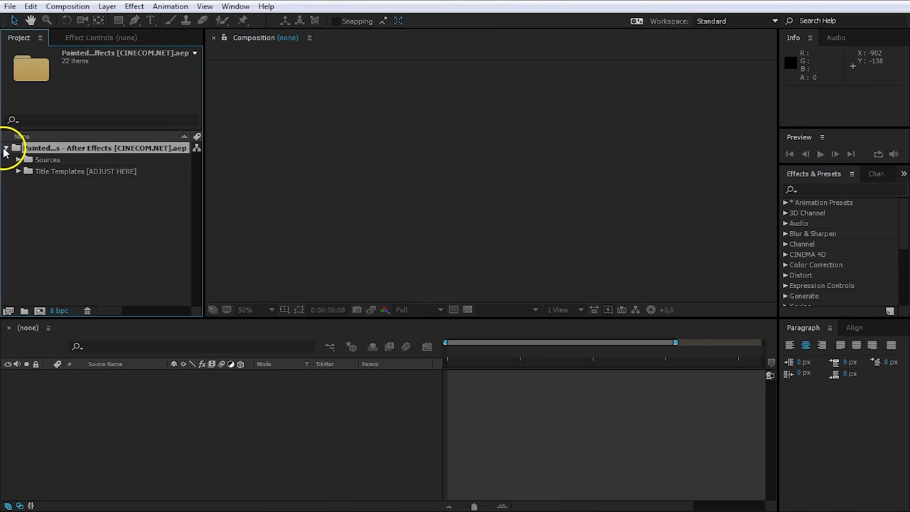
click(51, 161)
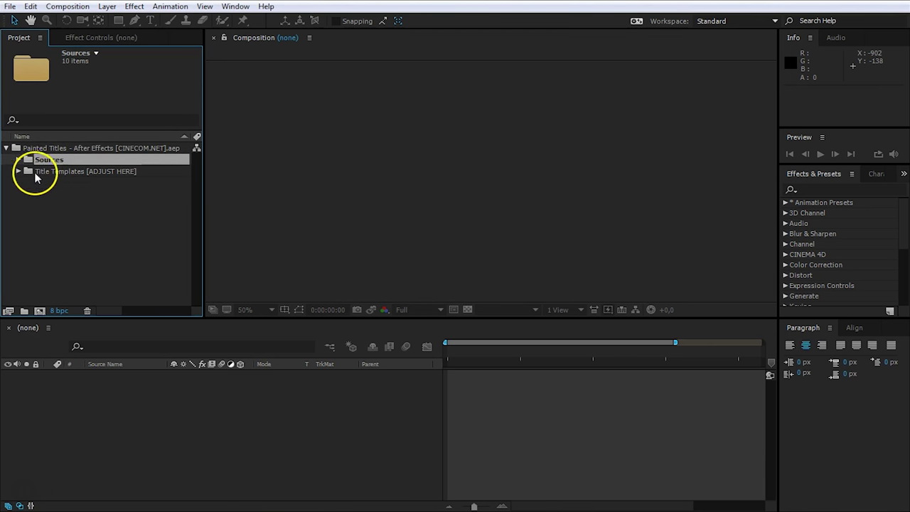
click(19, 171)
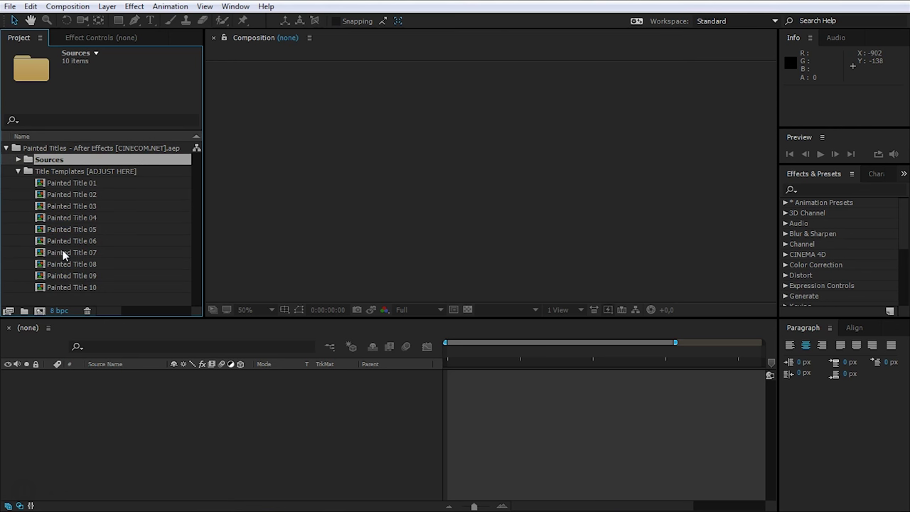
Create a new composition from Painted Title 01 and preview it at 0:00:06:06
mouse_move(57, 183)
mouse_down()
mouse_move(45, 196)
mouse_move(44, 182)
mouse_move(28, 301)
mouse_move(40, 310)
mouse_up()
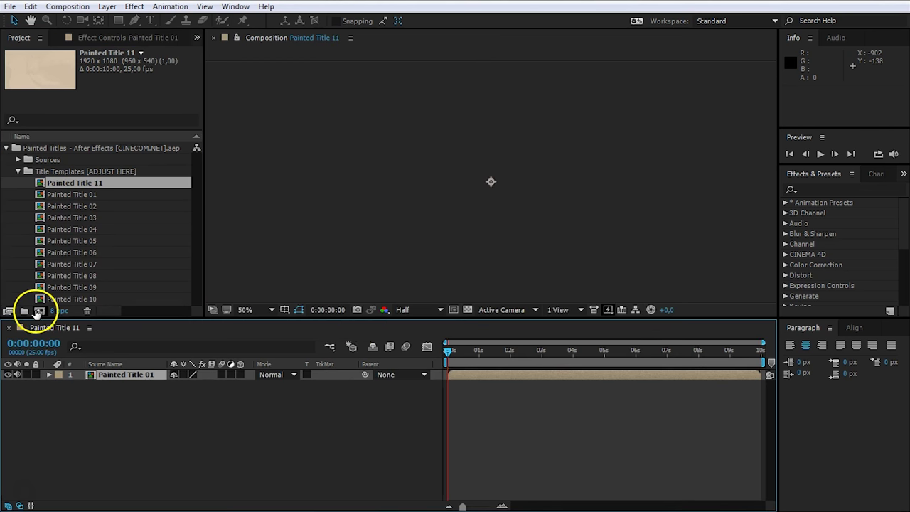
drag(474, 350, 642, 354)
scroll(612, 272, down, 4)
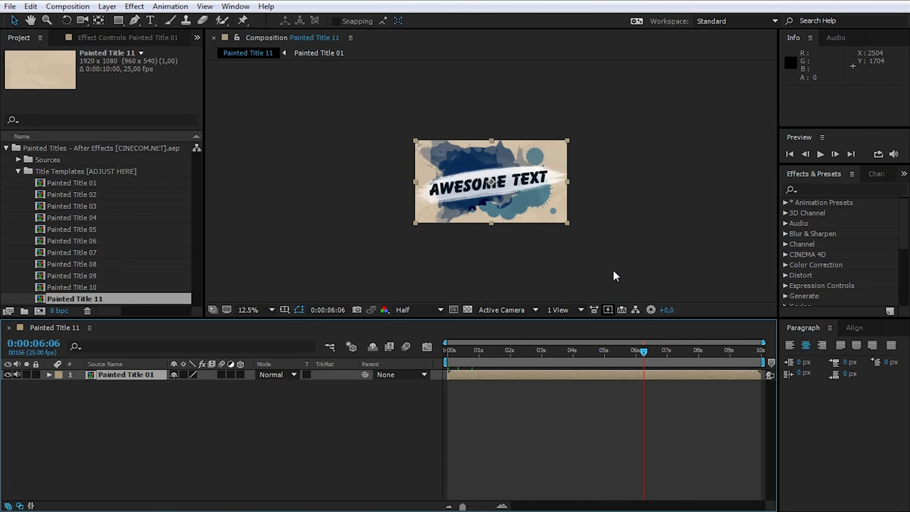
scroll(612, 276, up, 4)
Enter the Painted Title 01 precomp, pick its Text layer and display the Character panel settings
double_click(133, 374)
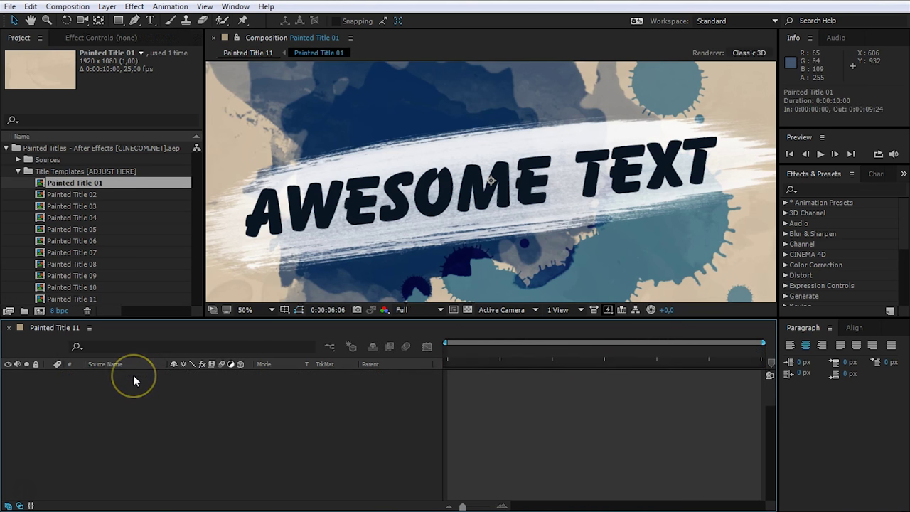
click(133, 384)
scroll(388, 188, down, 4)
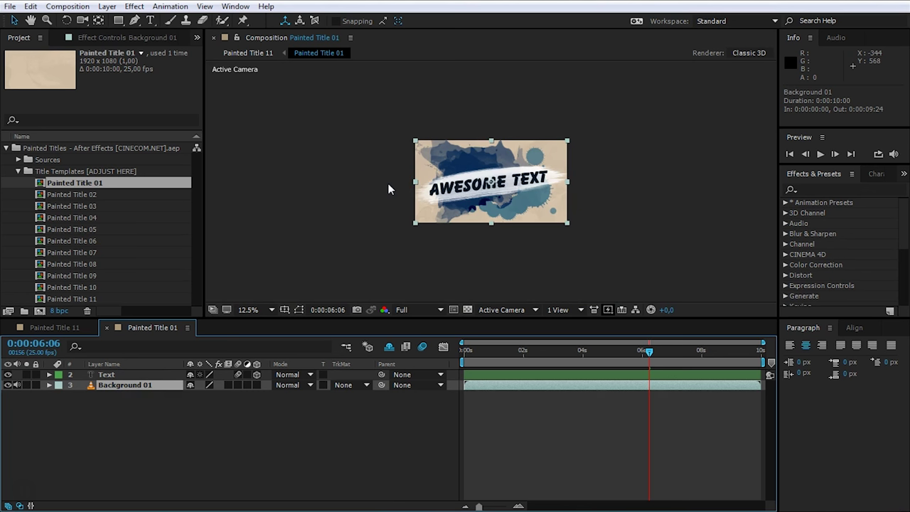
click(125, 374)
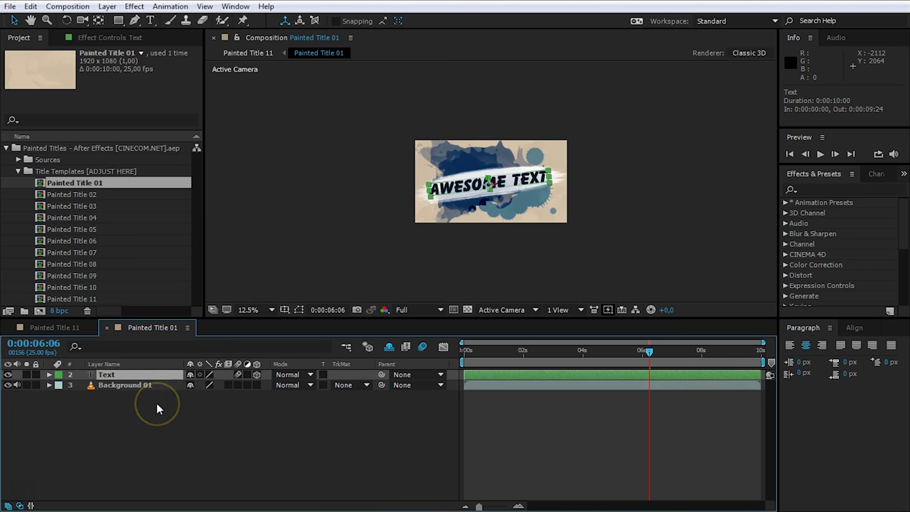
click(877, 174)
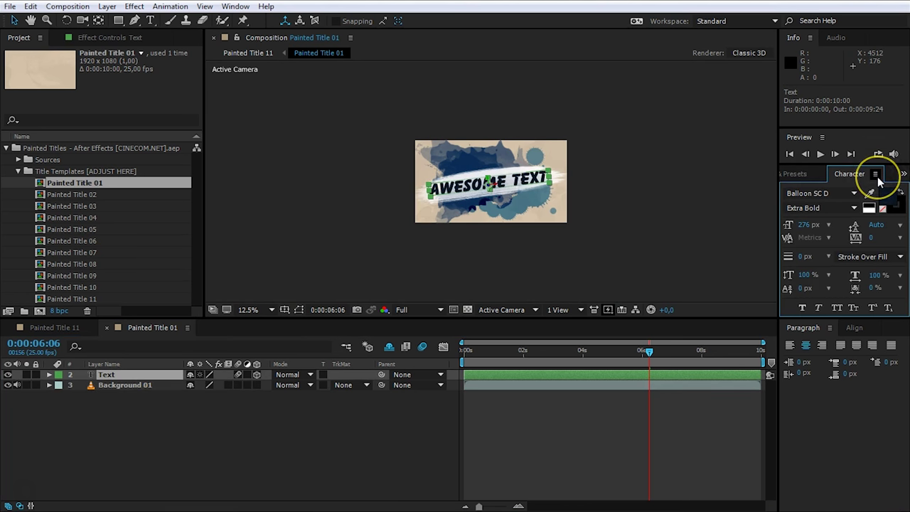
click(827, 170)
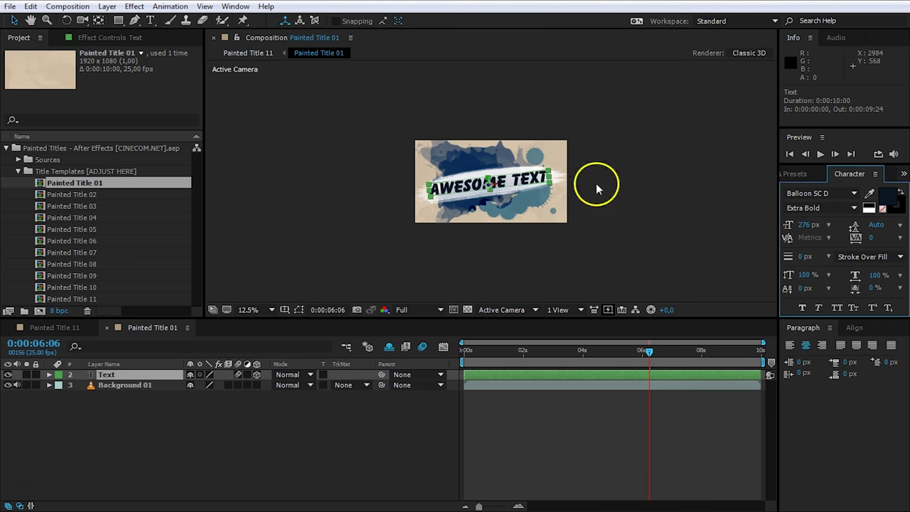
click(887, 196)
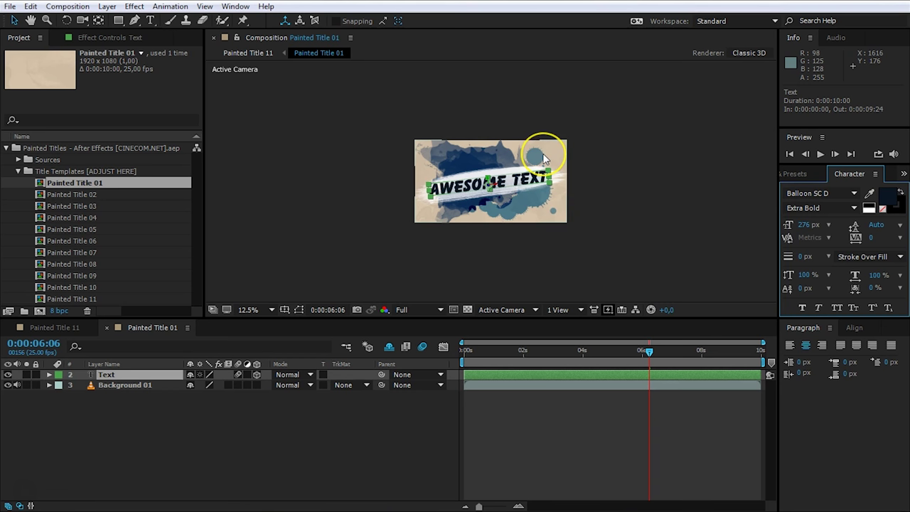
Deselect the Text layer and zoom the composition view to 25%
click(486, 290)
key(period)
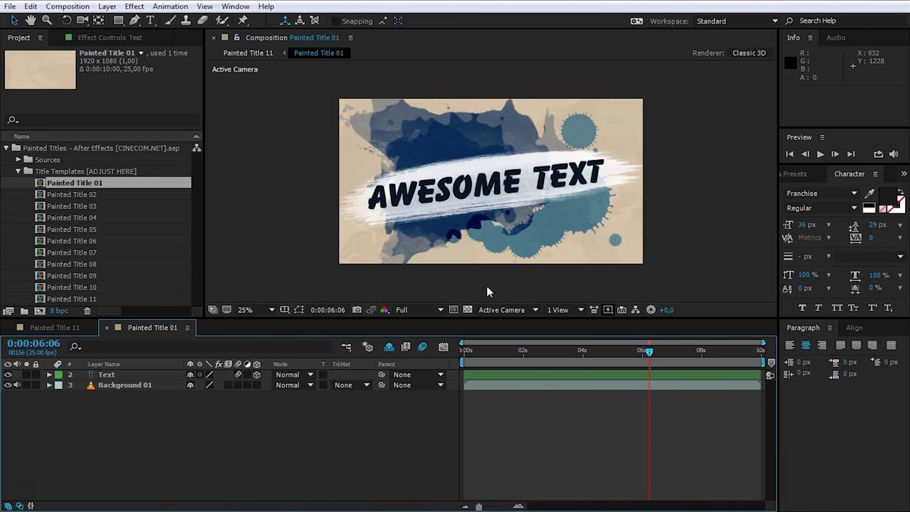
click(502, 254)
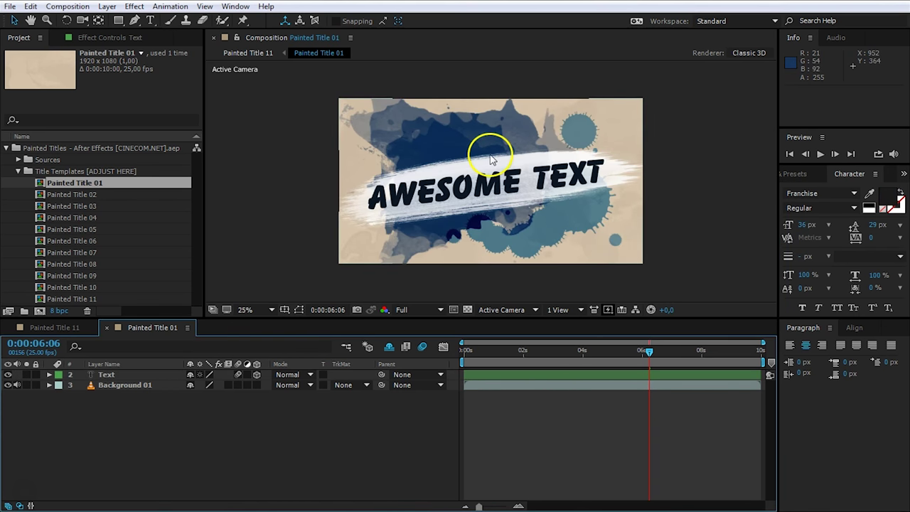